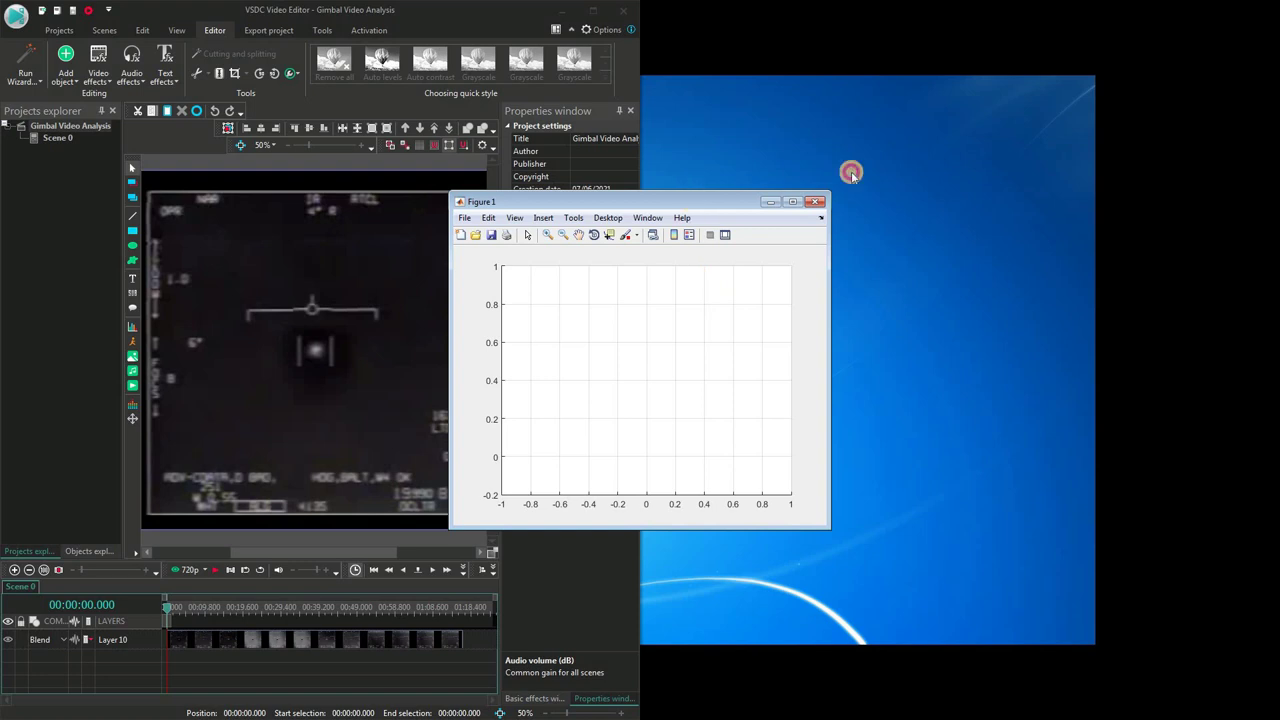
- Move MATLAB's Figure 1 off the project properties and maximize it to fill the right half
drag(696, 203, 924, 160)
double_click(924, 160)
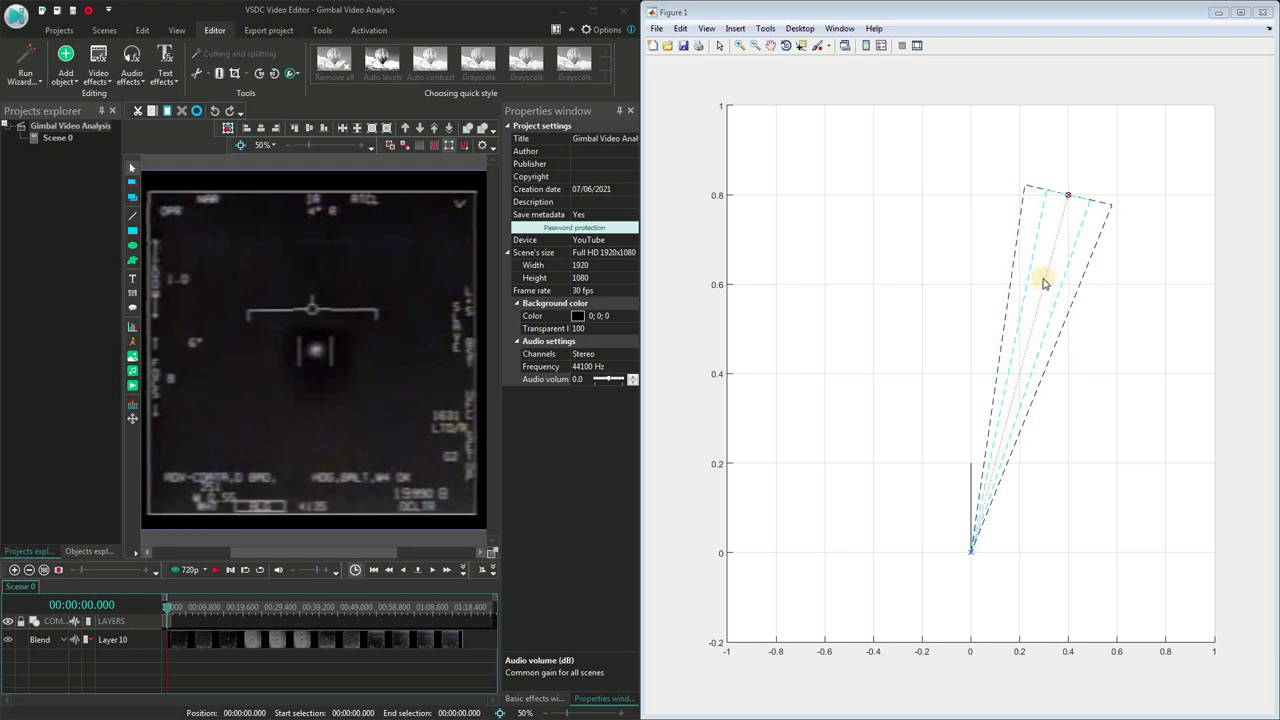
- Start playing the Gimbal FLIR clip in the VSDC preview
click(213, 572)
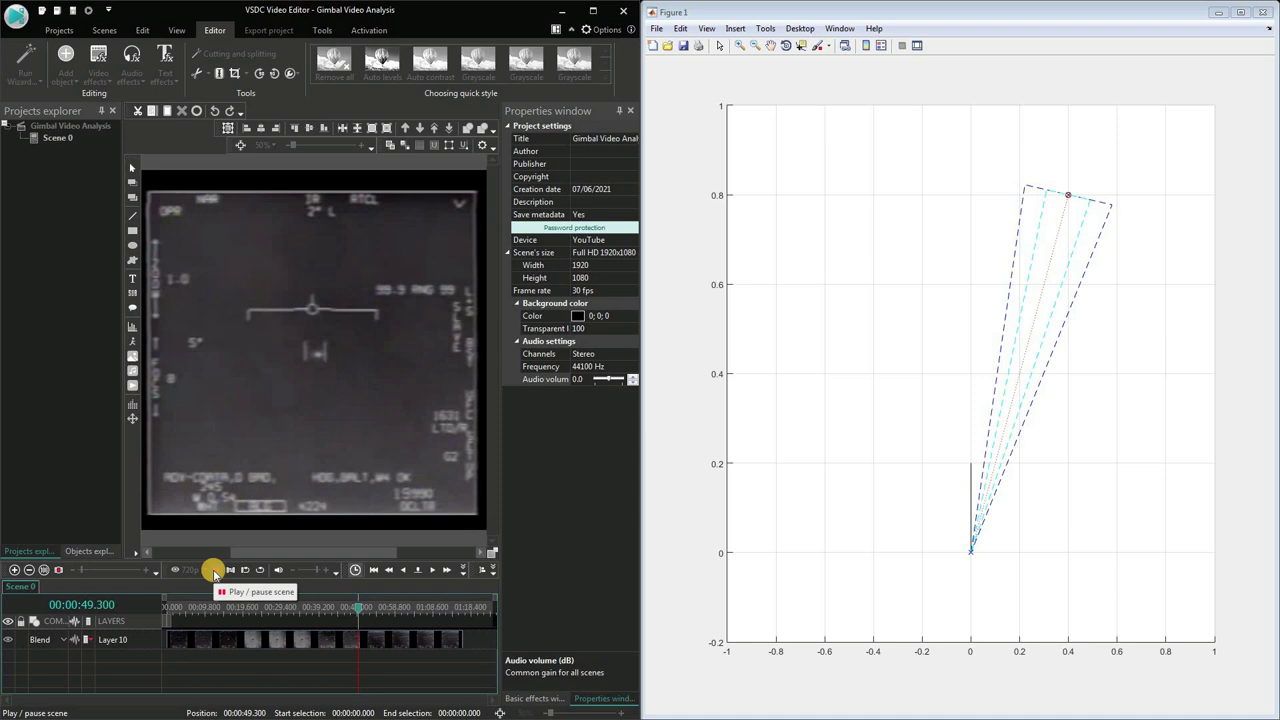
- Pause near 50 s, rewind to 48.4 s, and replay with pauses at 53 s and 1:10
click(214, 572)
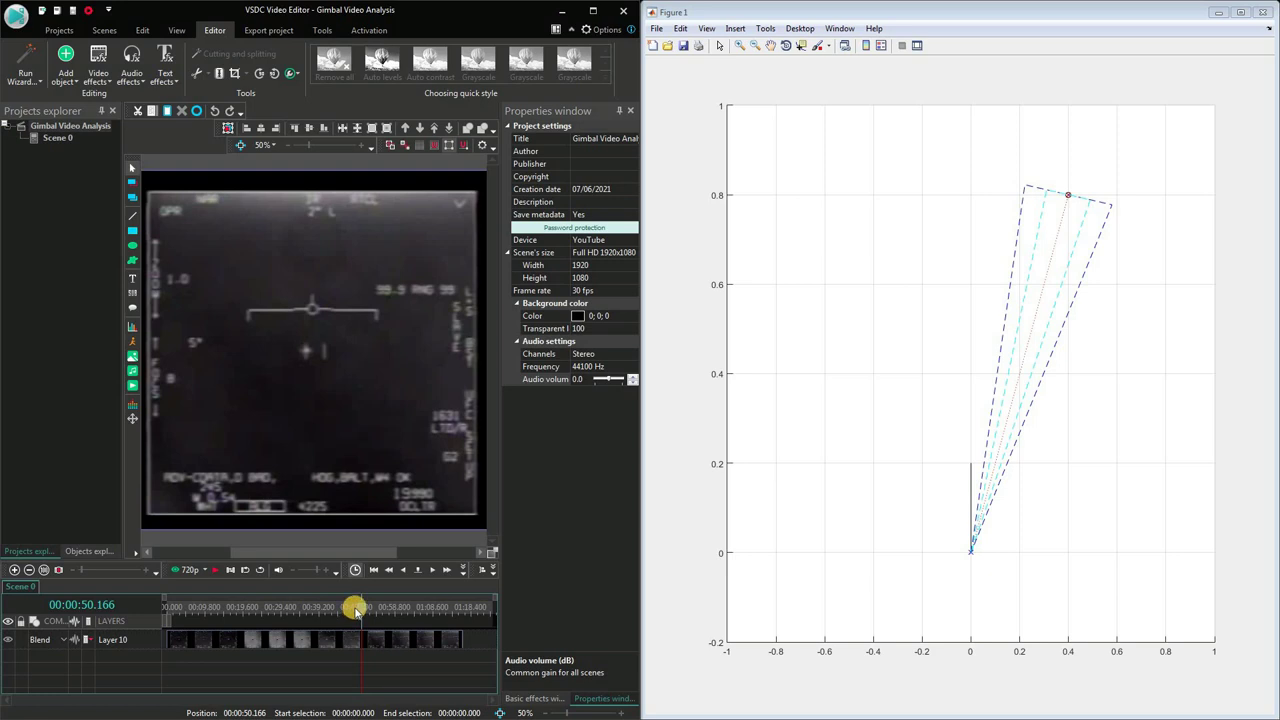
click(354, 608)
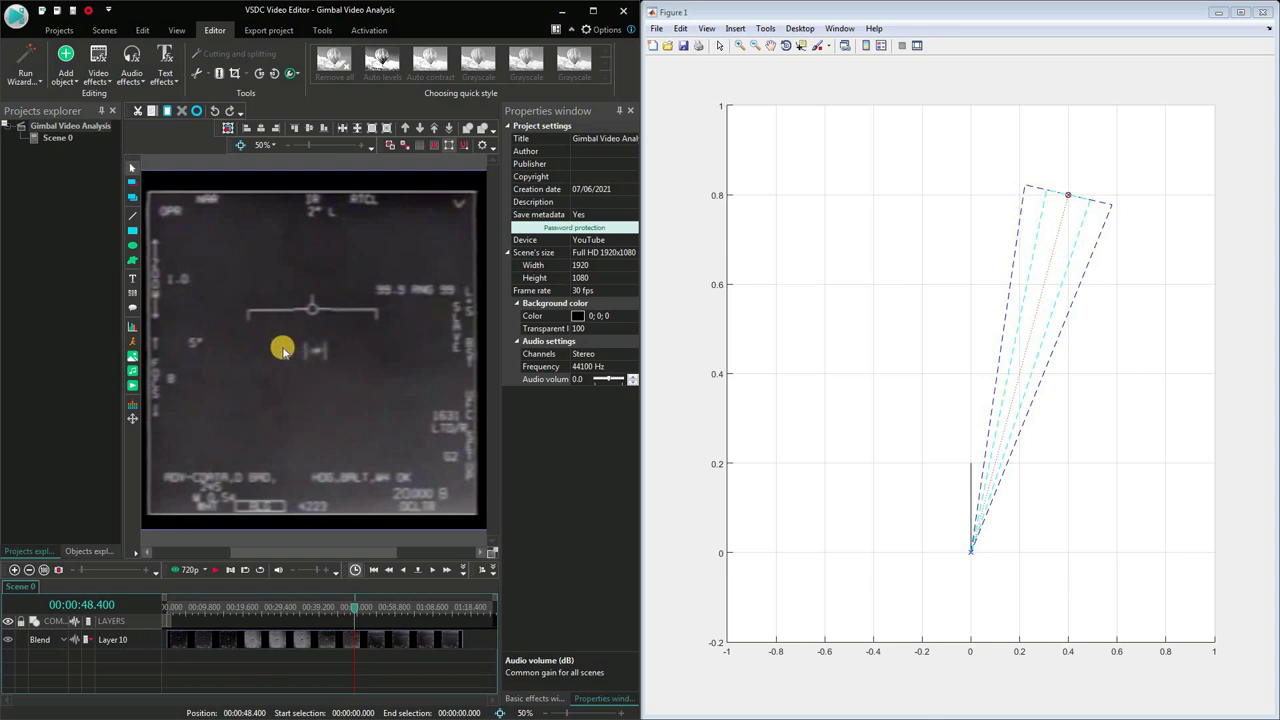
click(218, 573)
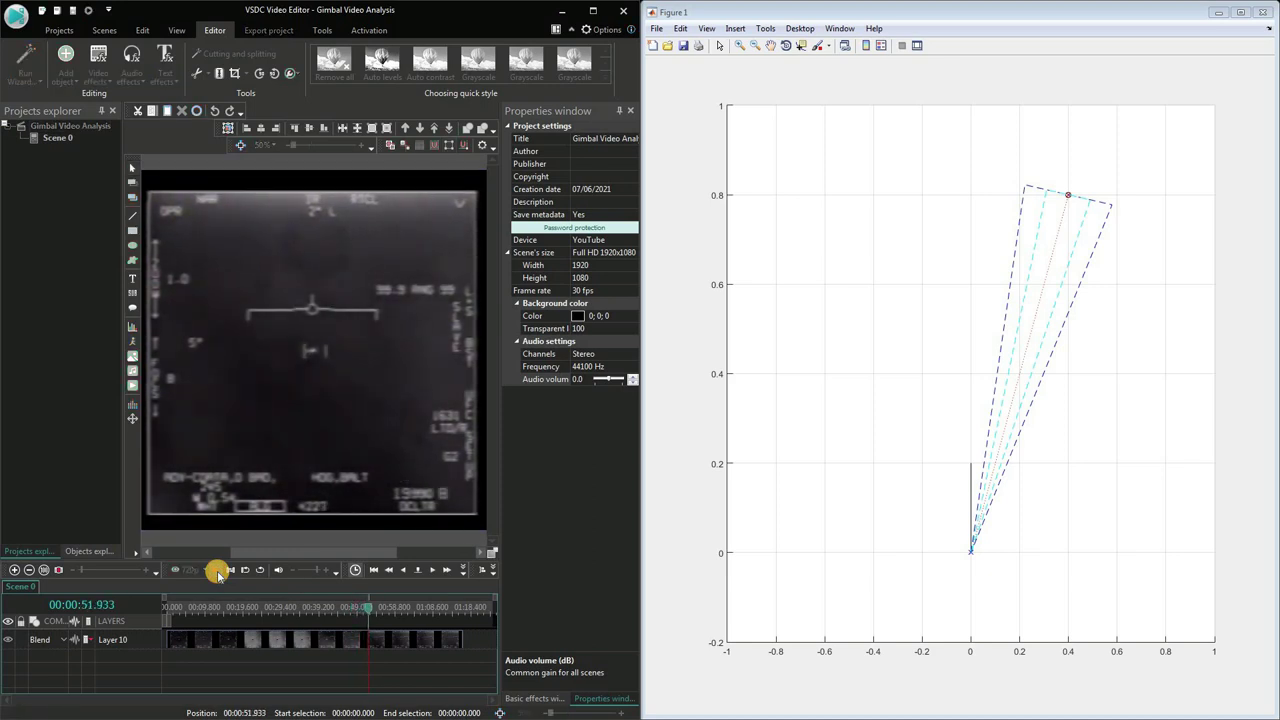
click(218, 572)
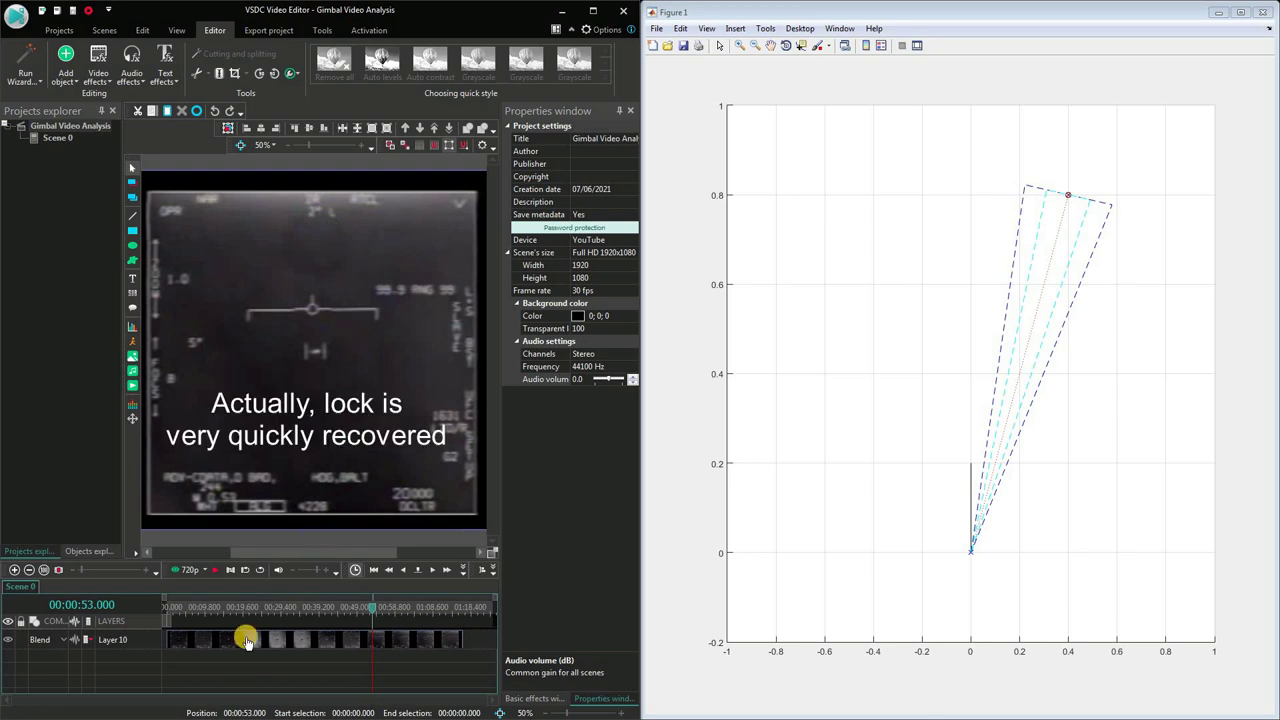
click(215, 572)
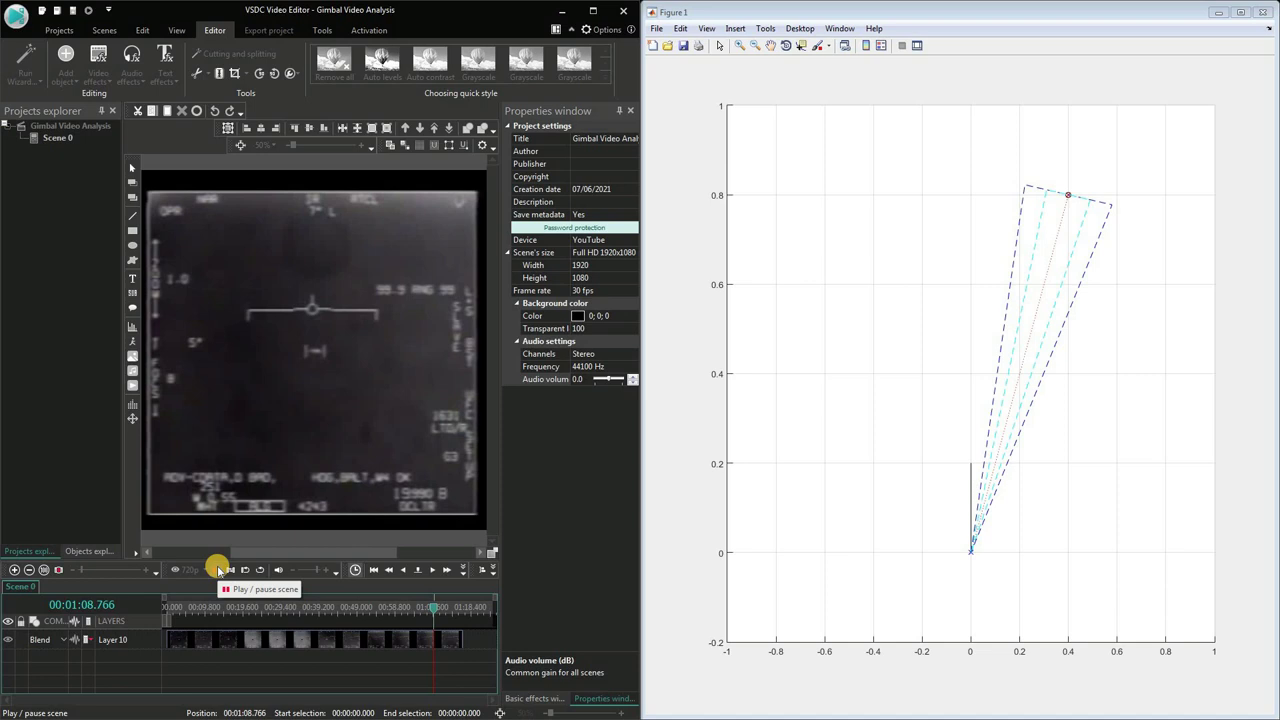
click(219, 570)
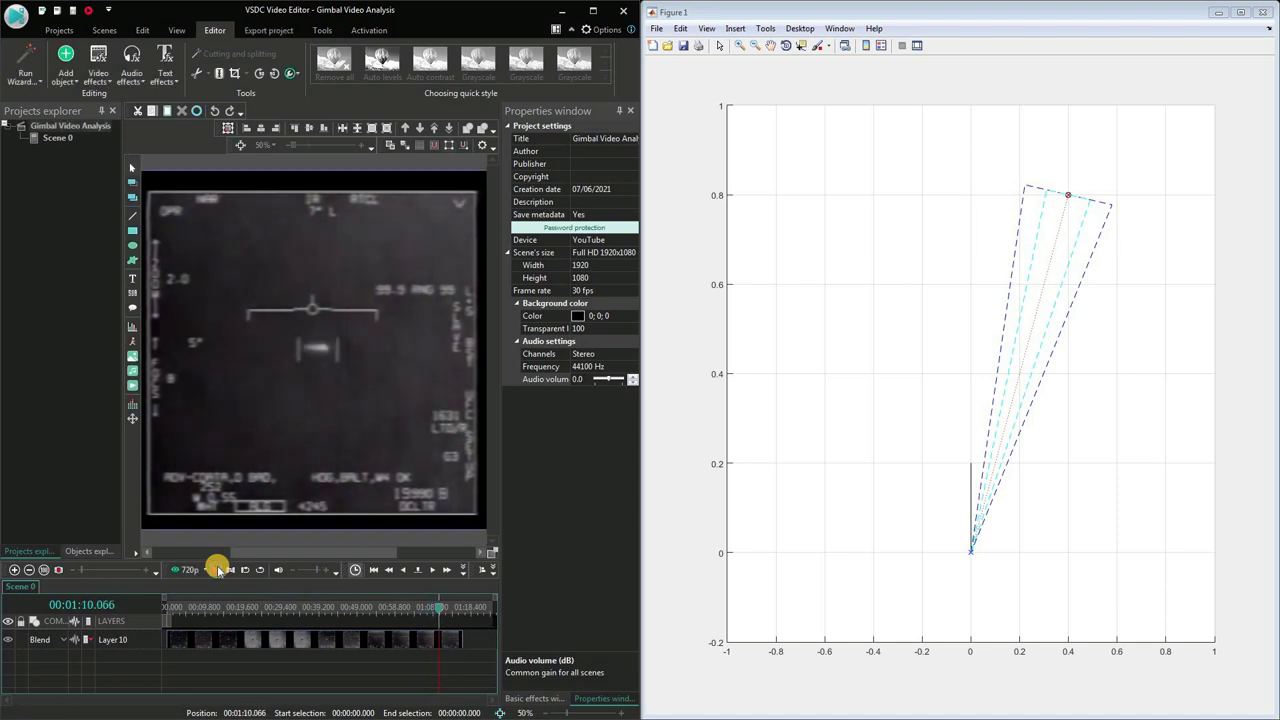
- Step the footage back twelve frames, then forward five to about 1:09.6
click(408, 571)
click(408, 571)
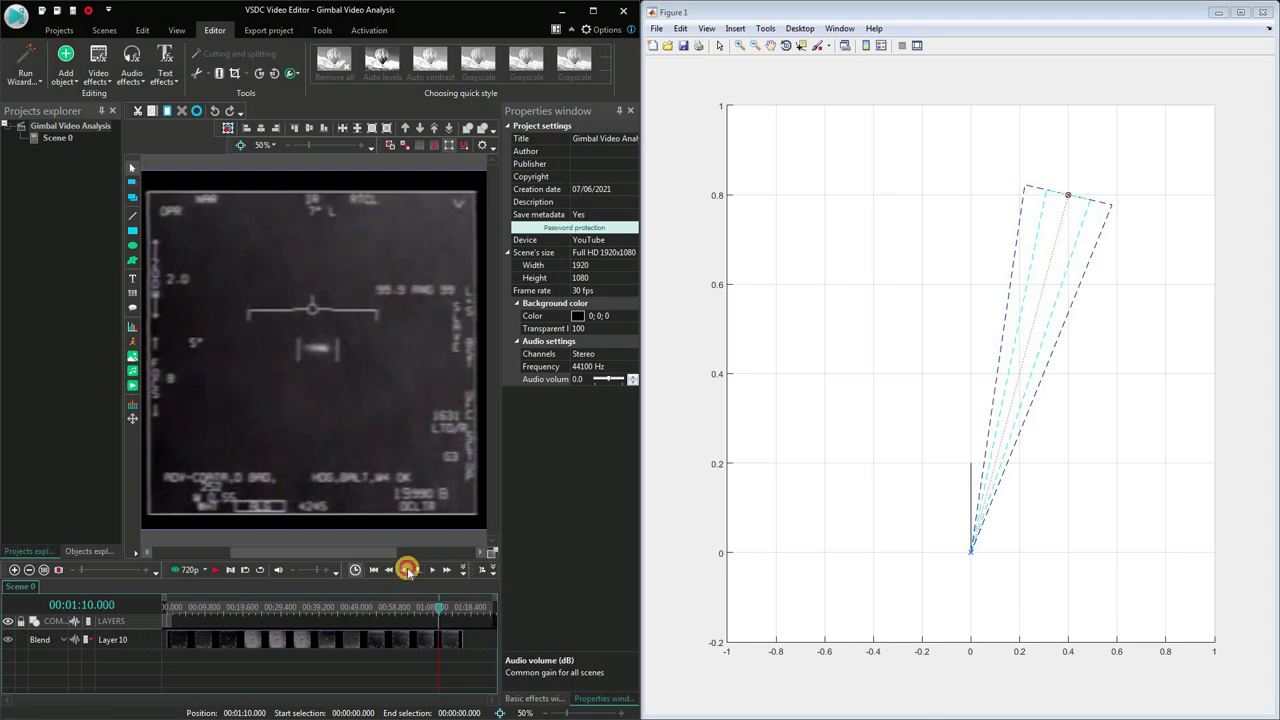
click(408, 571)
click(408, 571)
click(408, 571)
click(408, 571)
click(408, 571)
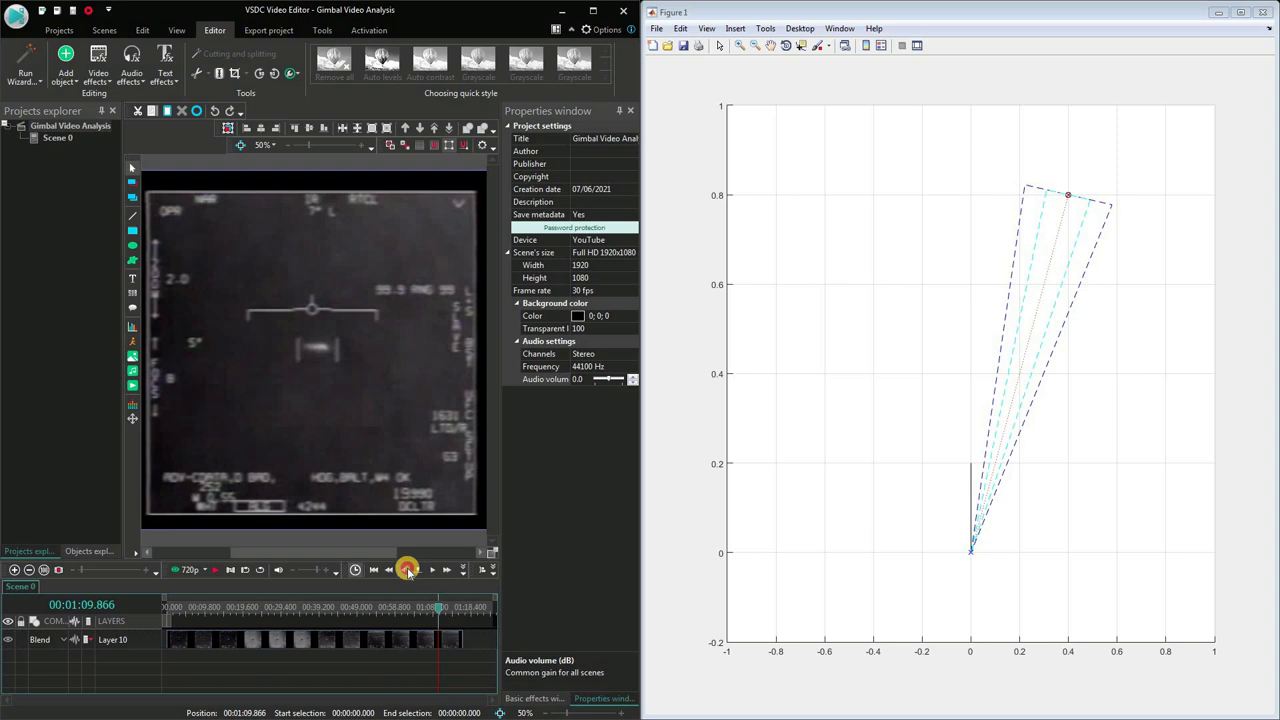
click(408, 571)
click(408, 571)
click(408, 571)
click(408, 571)
click(408, 571)
click(408, 571)
click(408, 571)
click(408, 571)
click(408, 571)
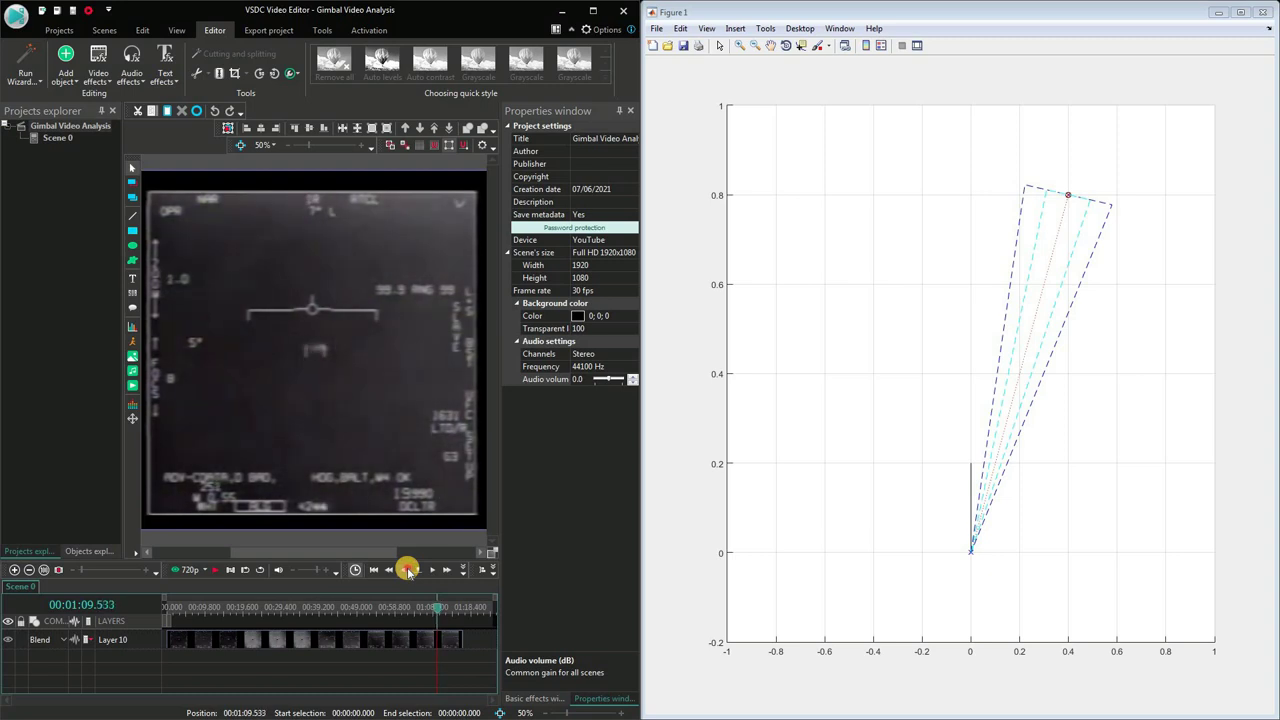
click(408, 571)
click(408, 571)
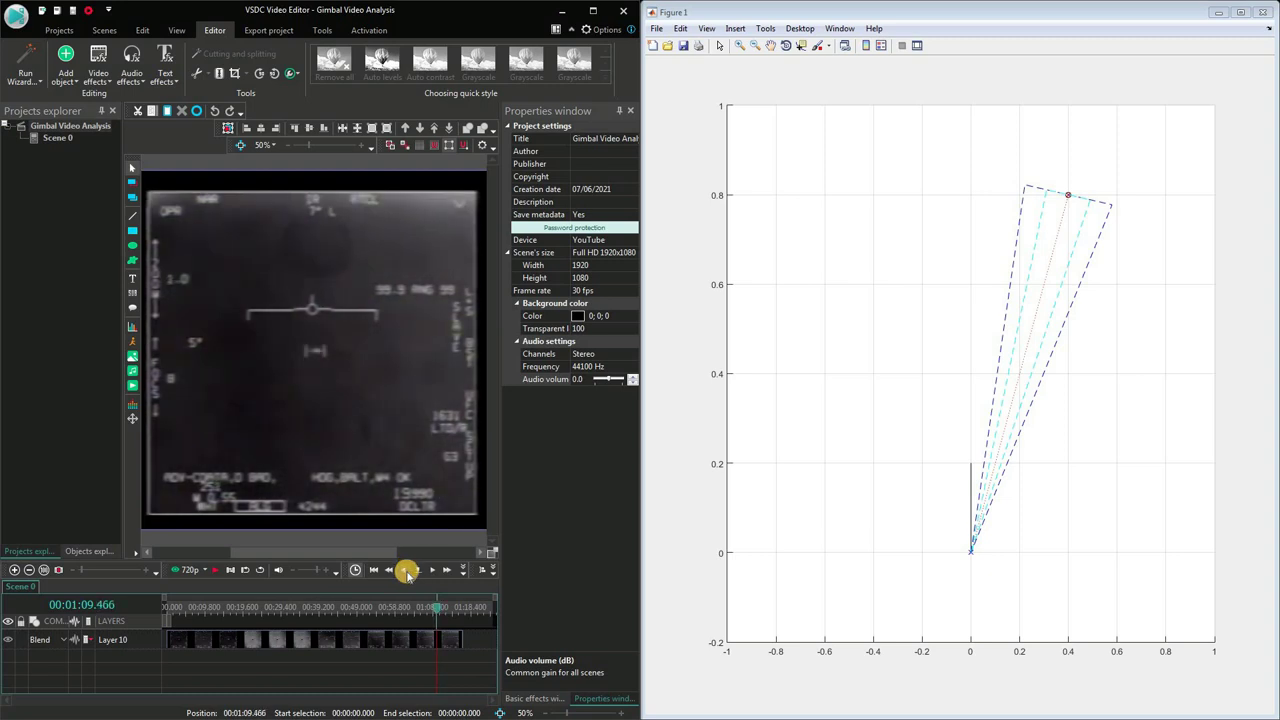
click(406, 571)
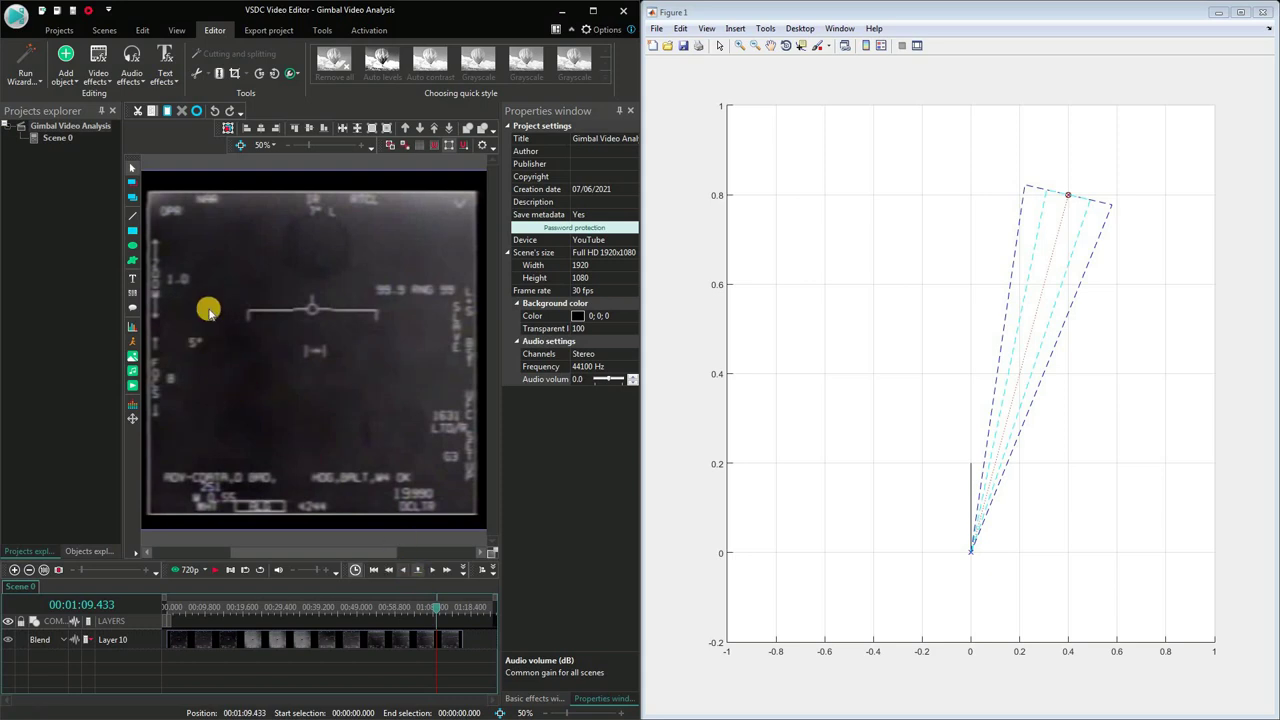
click(433, 571)
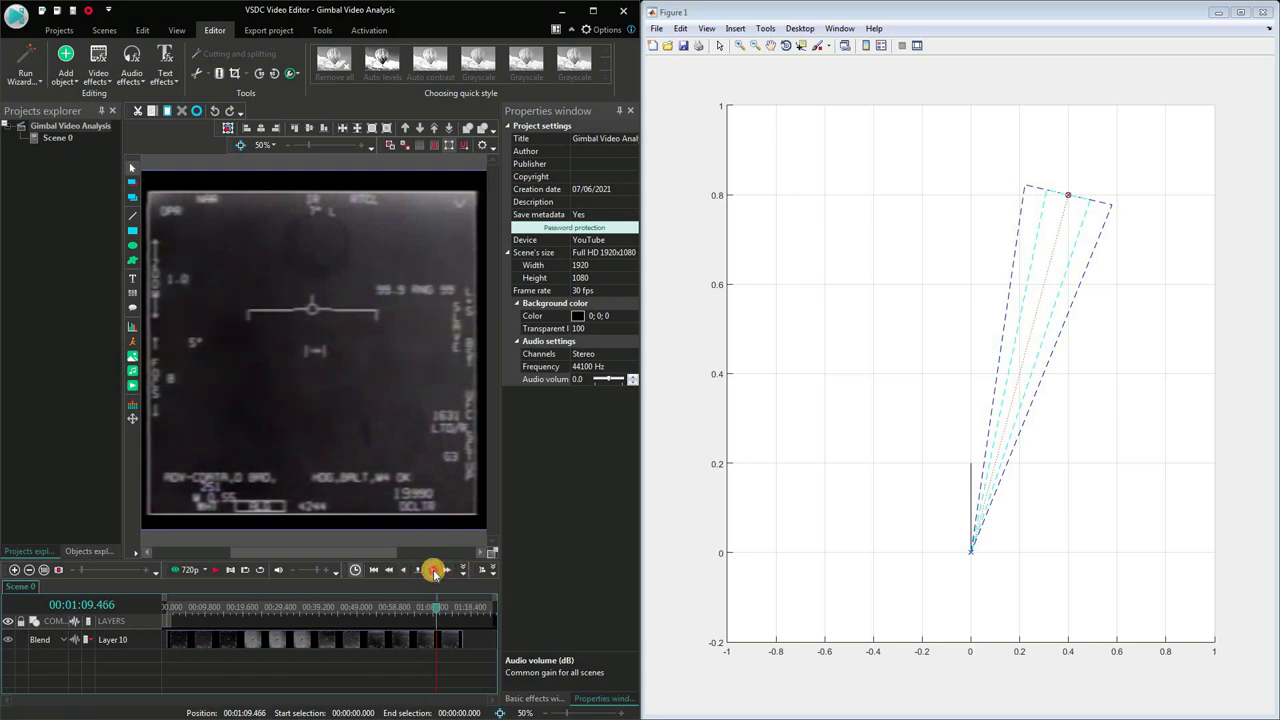
click(433, 571)
click(433, 571)
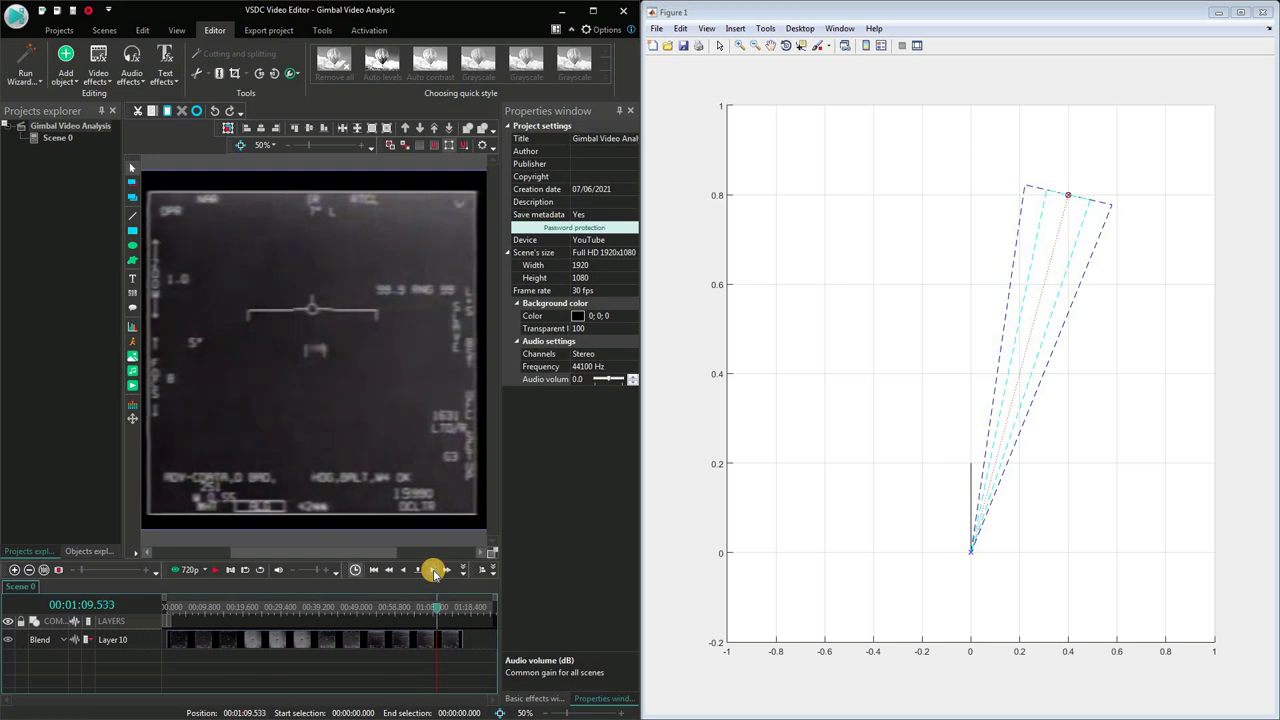
click(433, 571)
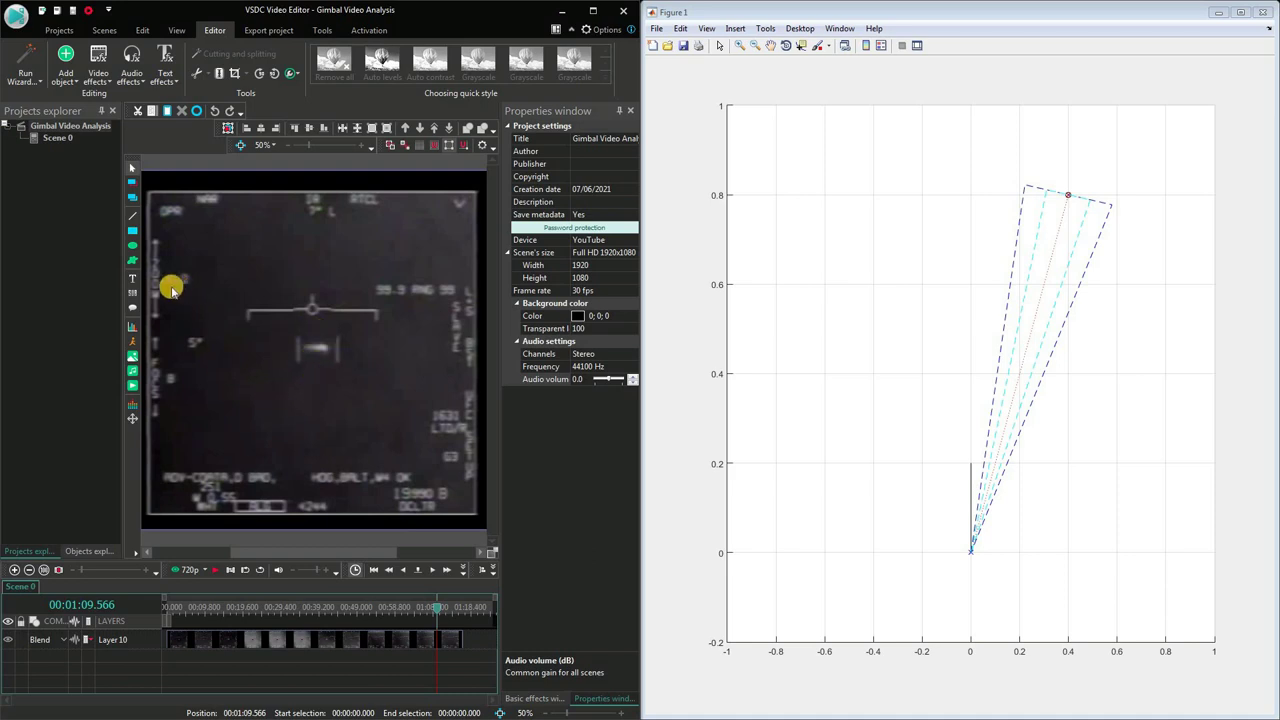
click(431, 570)
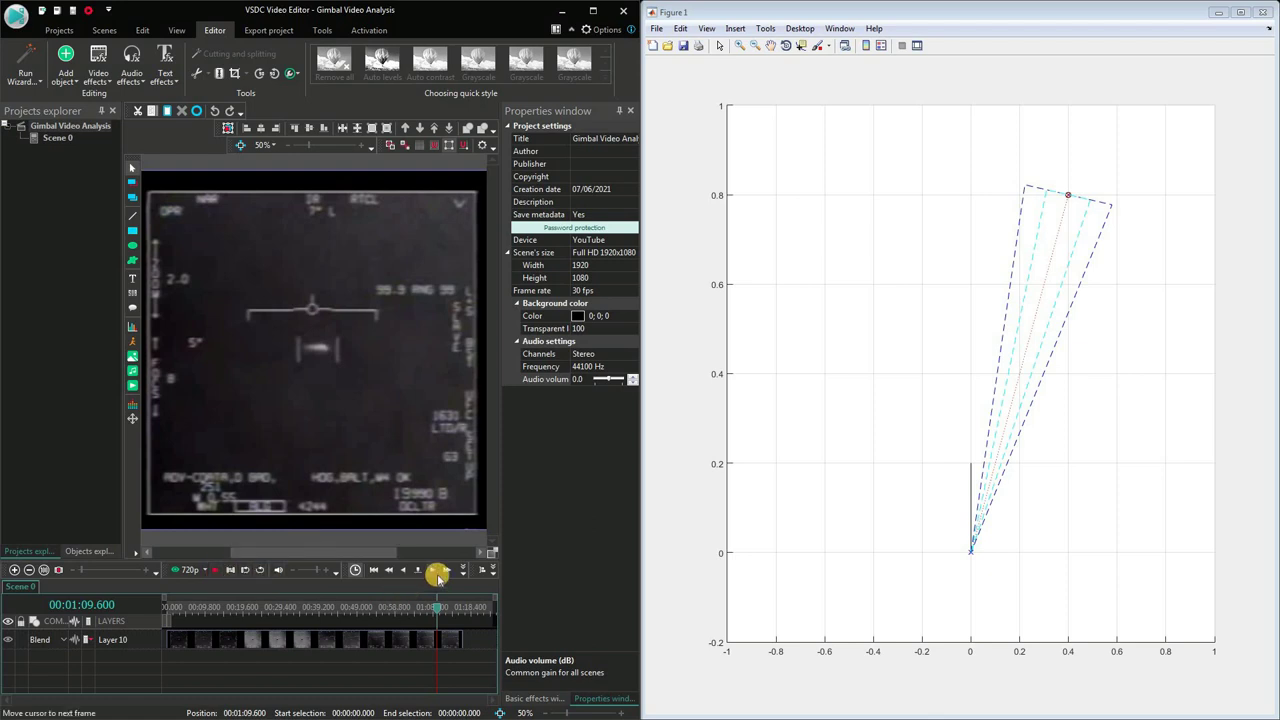
- Play on from 1:09.6, pausing near 1:11.9, then step back fourteen frames
click(214, 568)
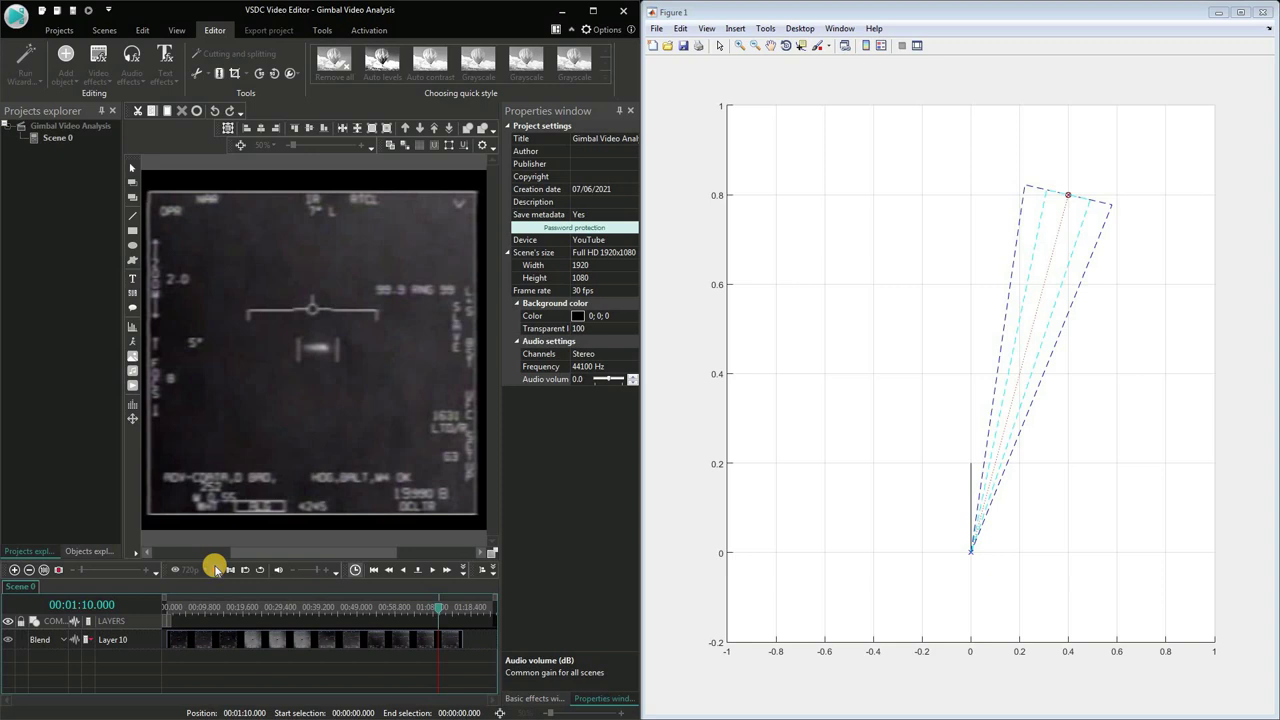
click(214, 568)
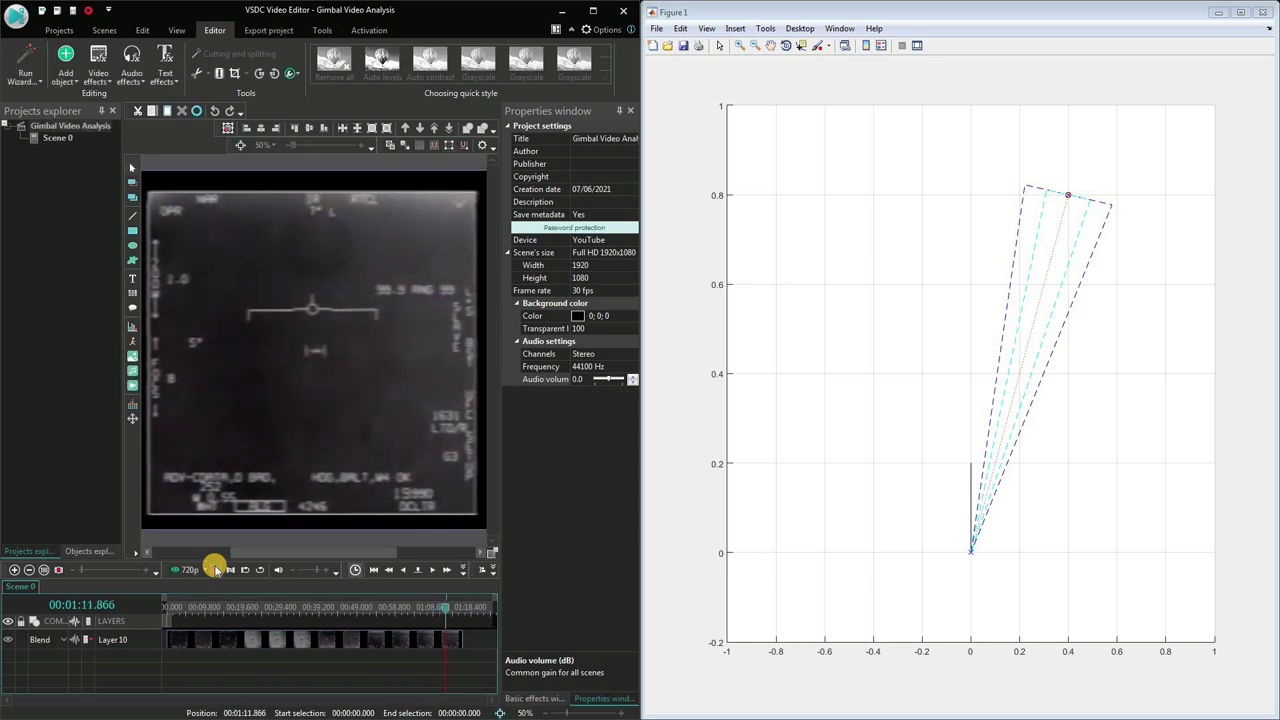
click(214, 568)
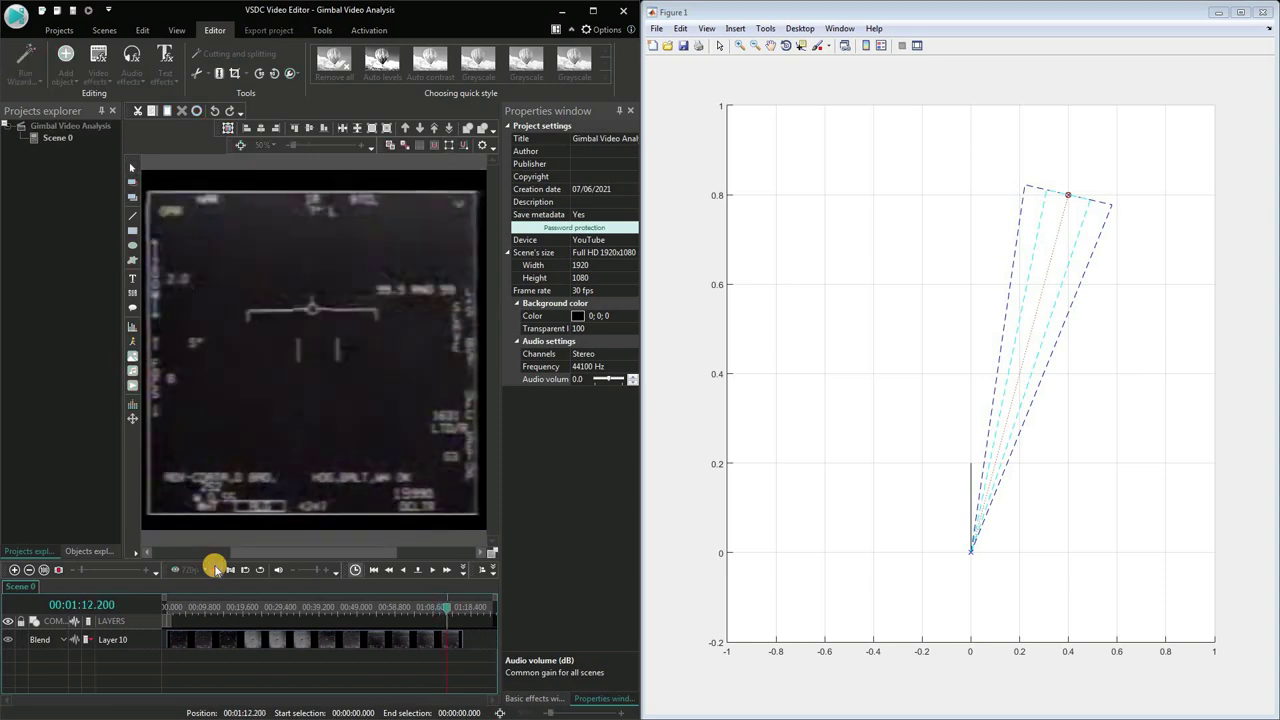
click(404, 569)
click(404, 569)
click(404, 569)
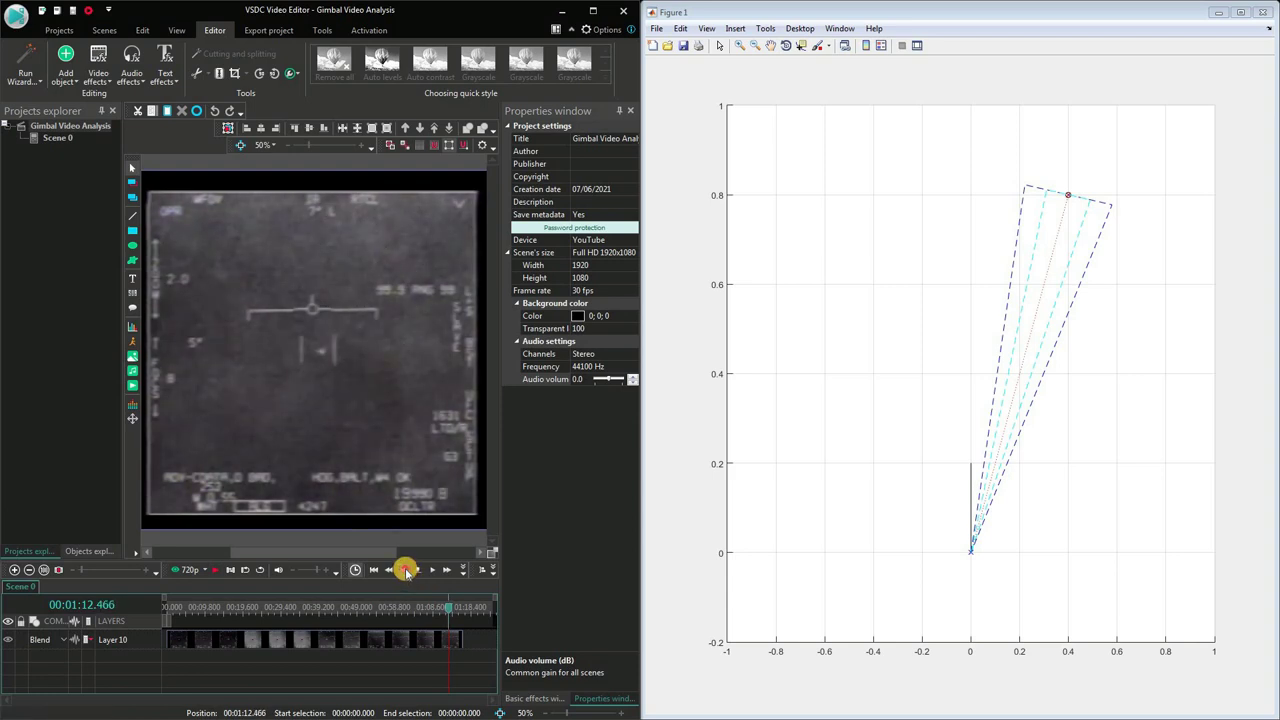
click(404, 569)
click(404, 569)
click(404, 569)
click(404, 569)
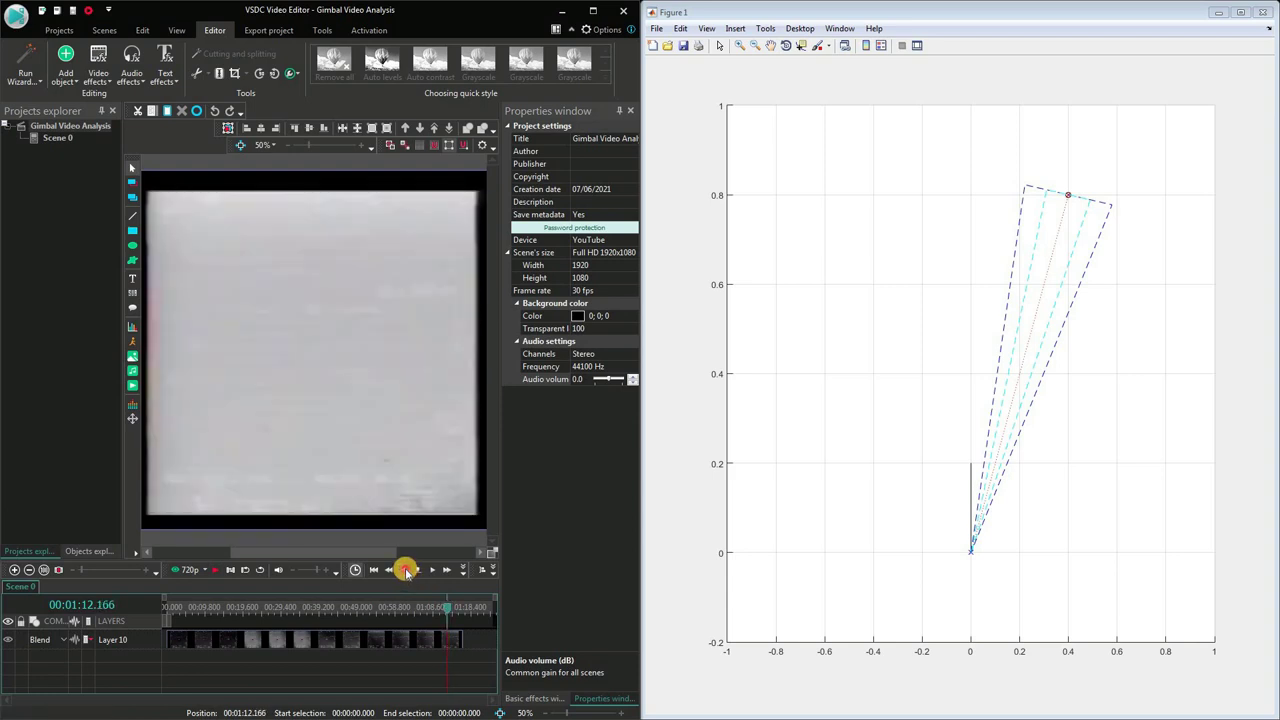
click(404, 569)
click(404, 569)
click(404, 569)
click(404, 569)
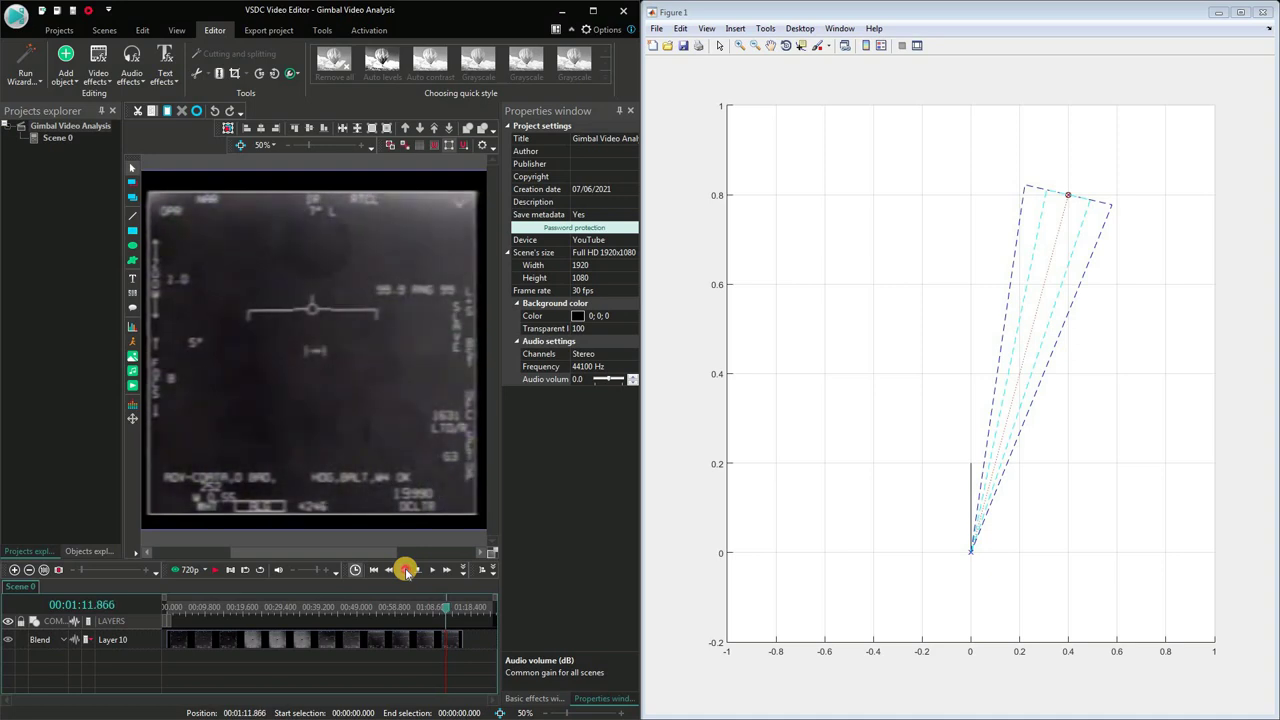
click(404, 569)
click(404, 569)
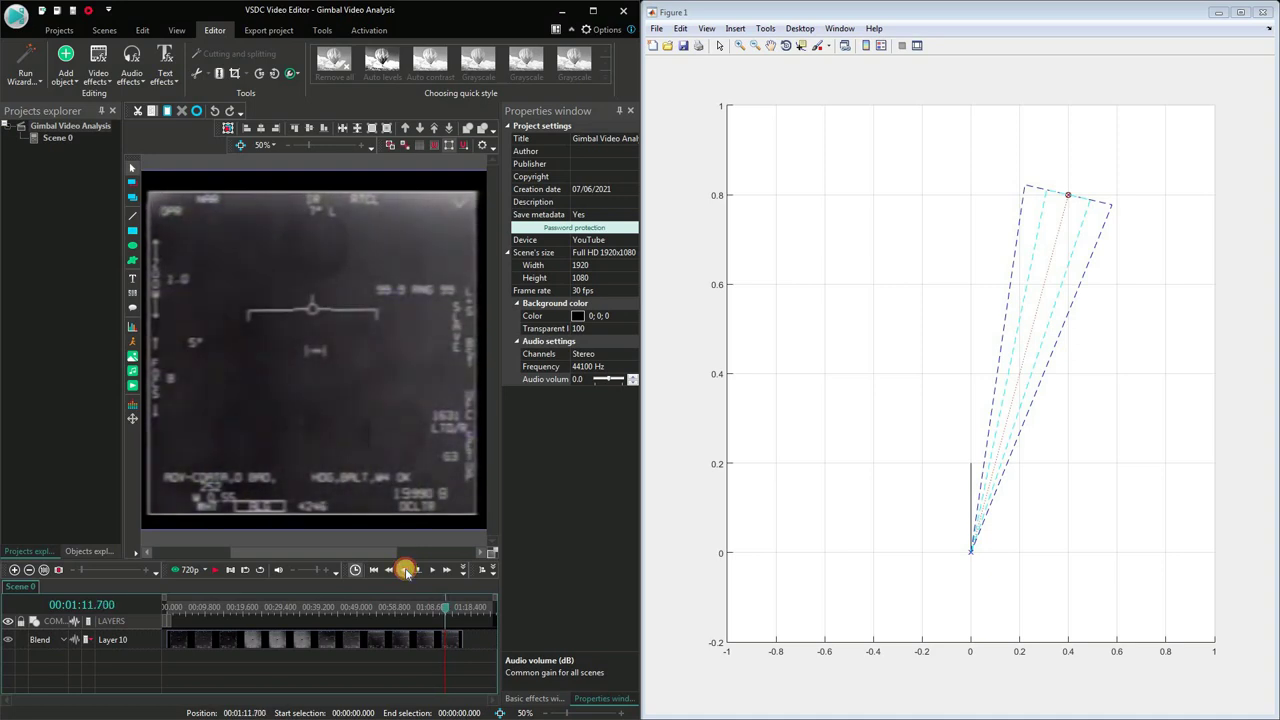
click(404, 569)
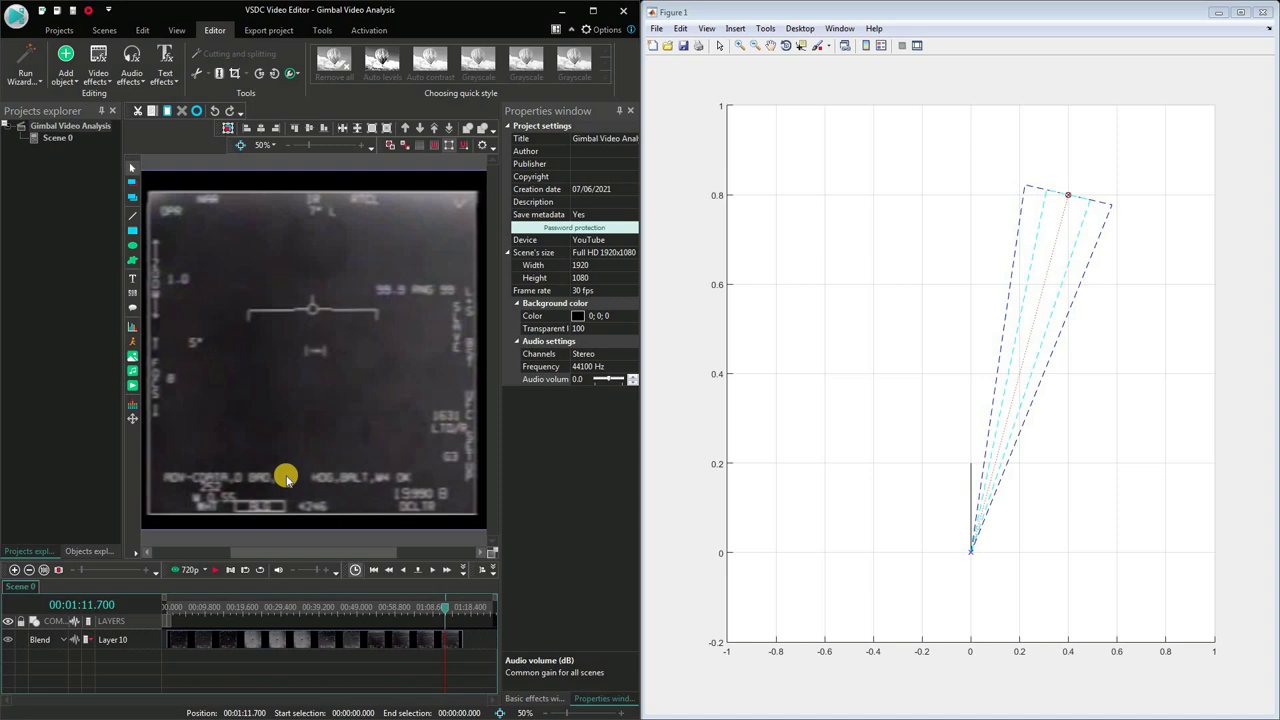
- Advance frame by frame through the noisy glitch frame to a clear HUD frame
click(436, 570)
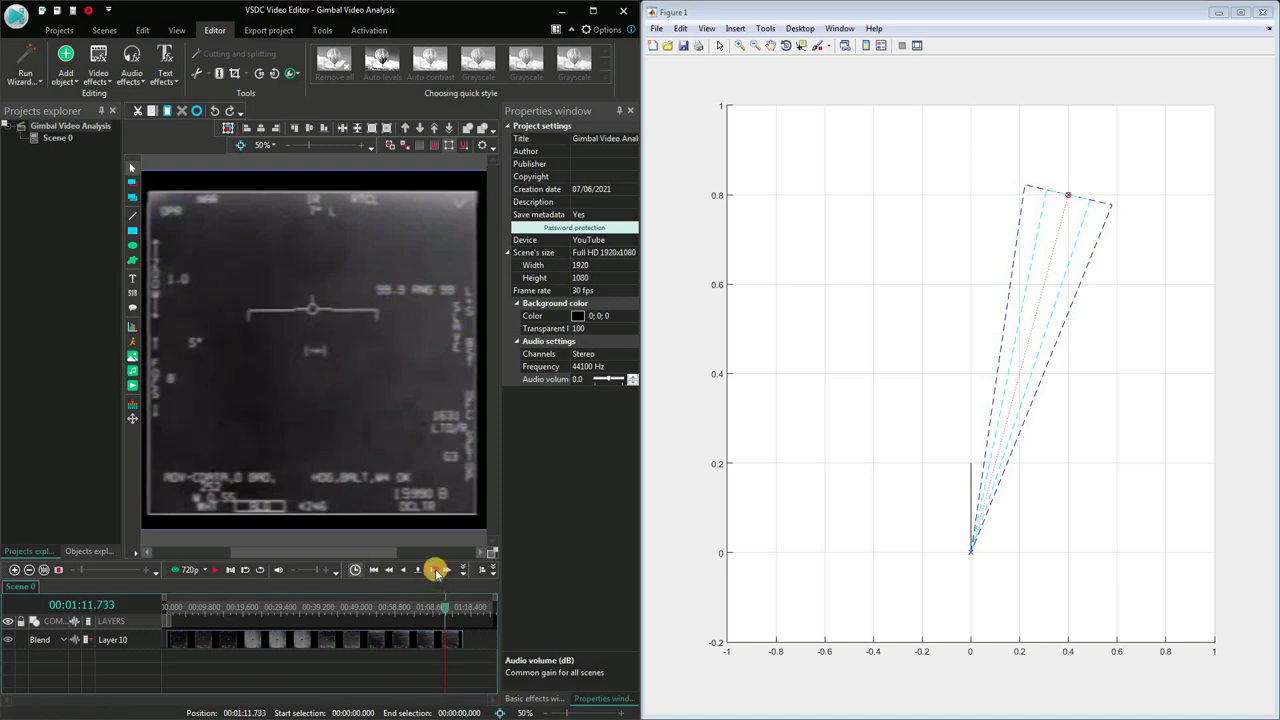
click(436, 570)
click(436, 570)
click(436, 570)
click(436, 570)
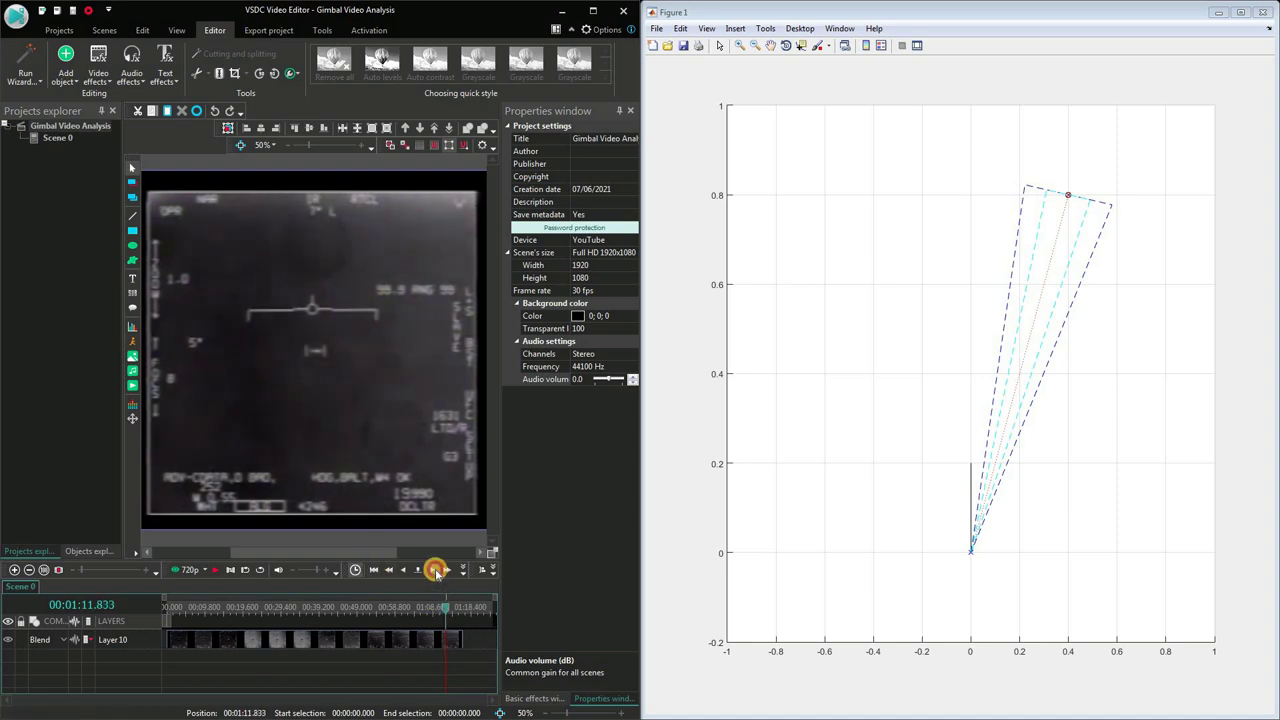
click(436, 570)
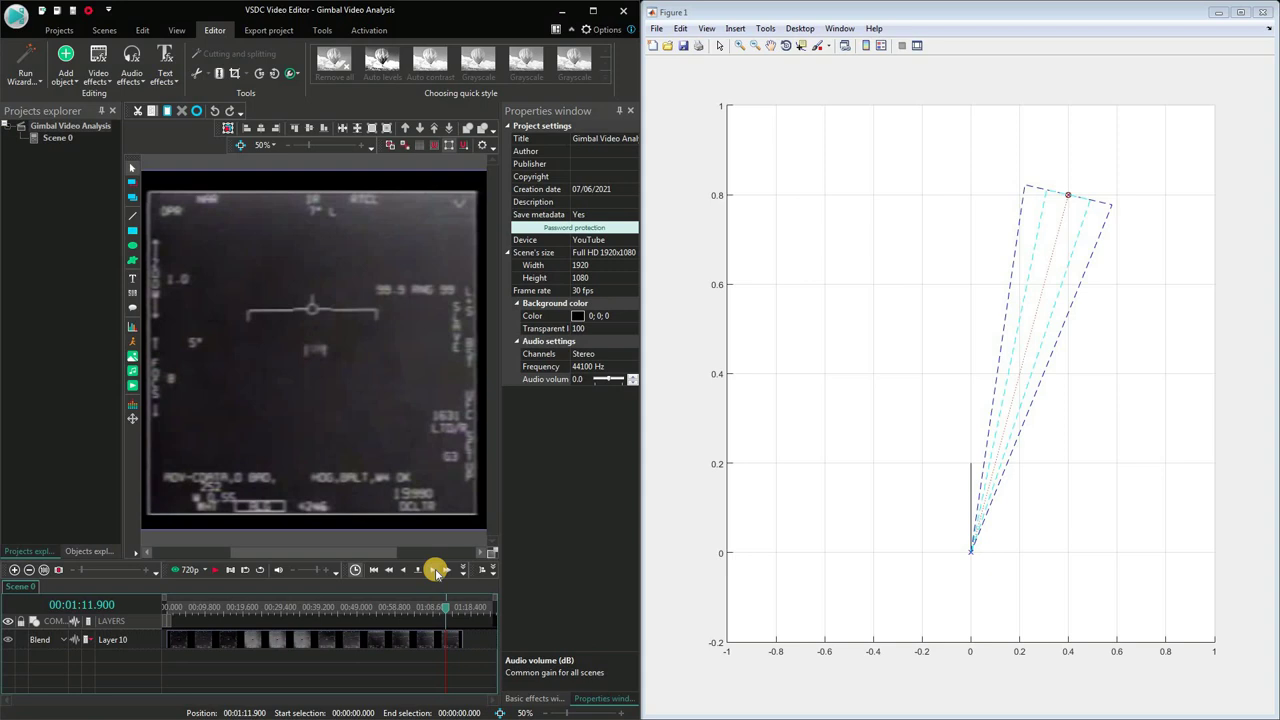
click(436, 570)
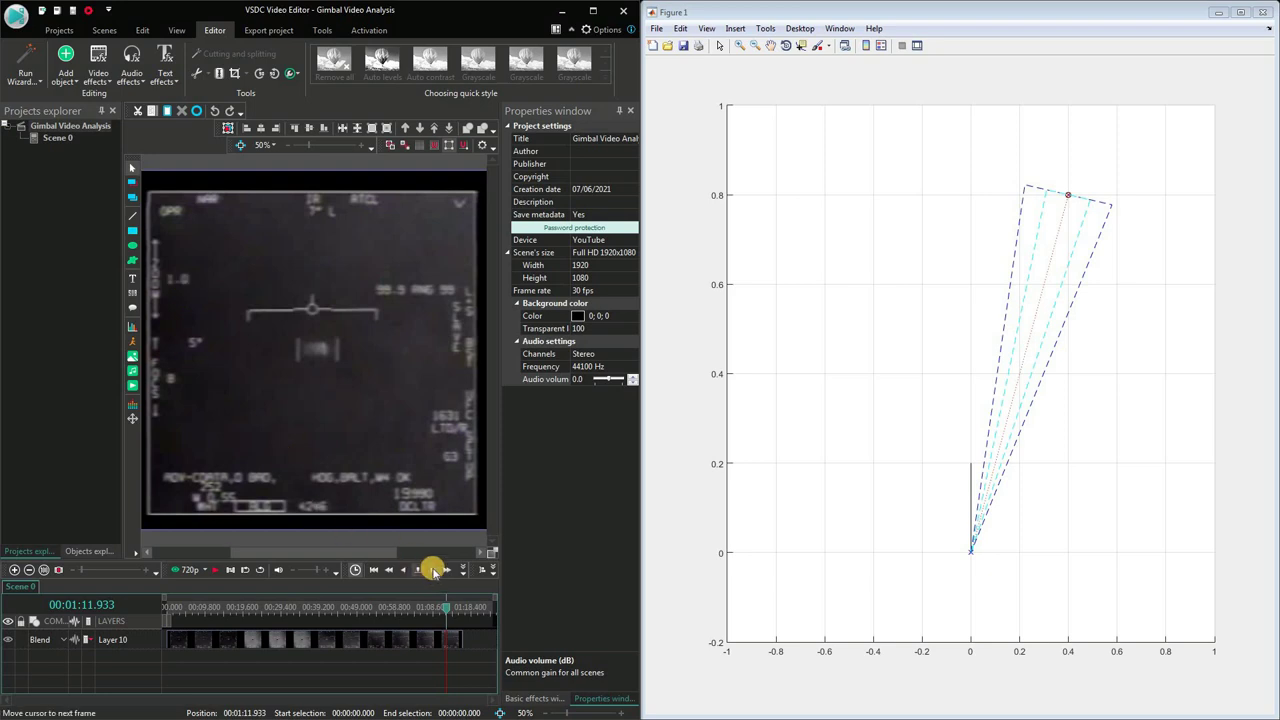
click(434, 570)
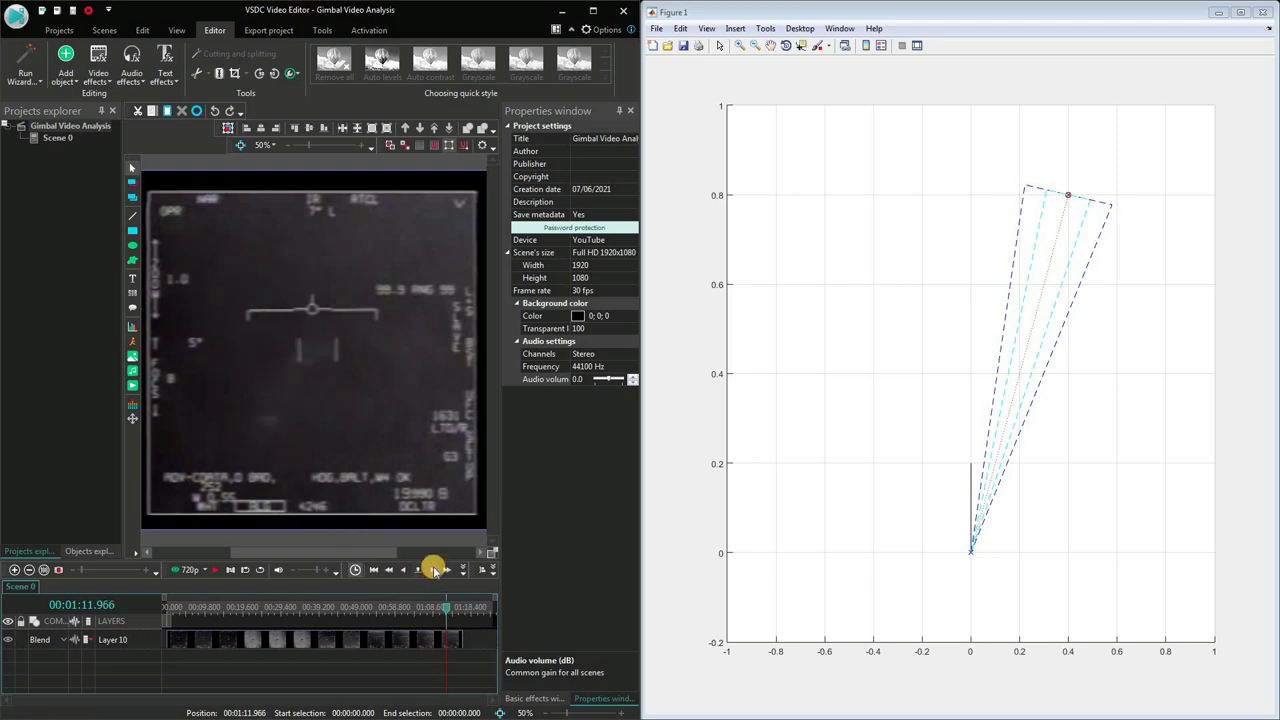
click(434, 570)
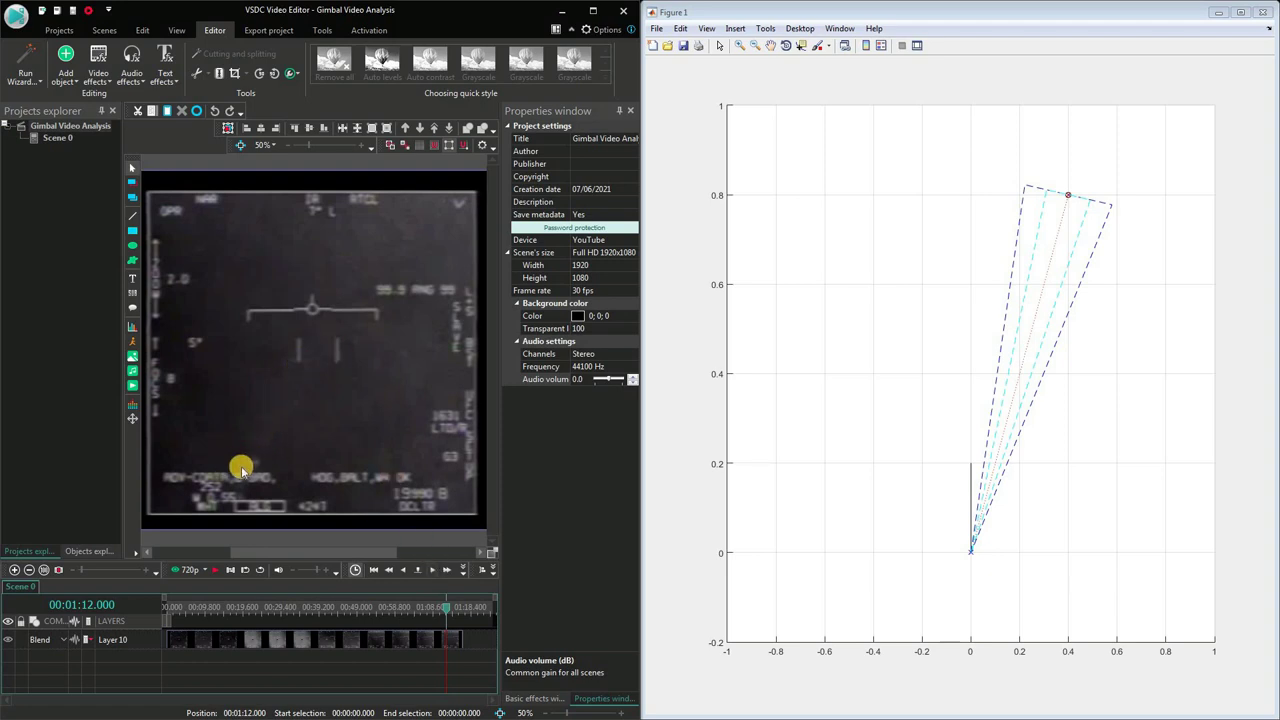
click(434, 572)
click(436, 572)
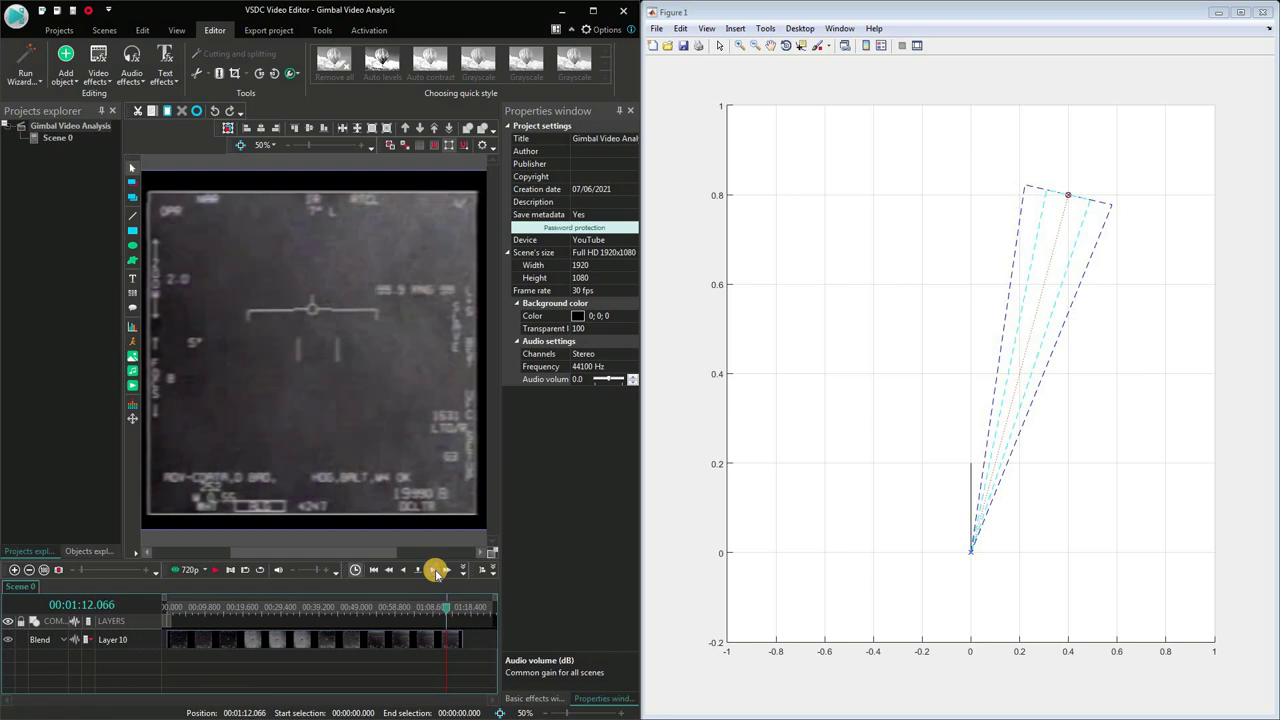
click(436, 572)
click(436, 572)
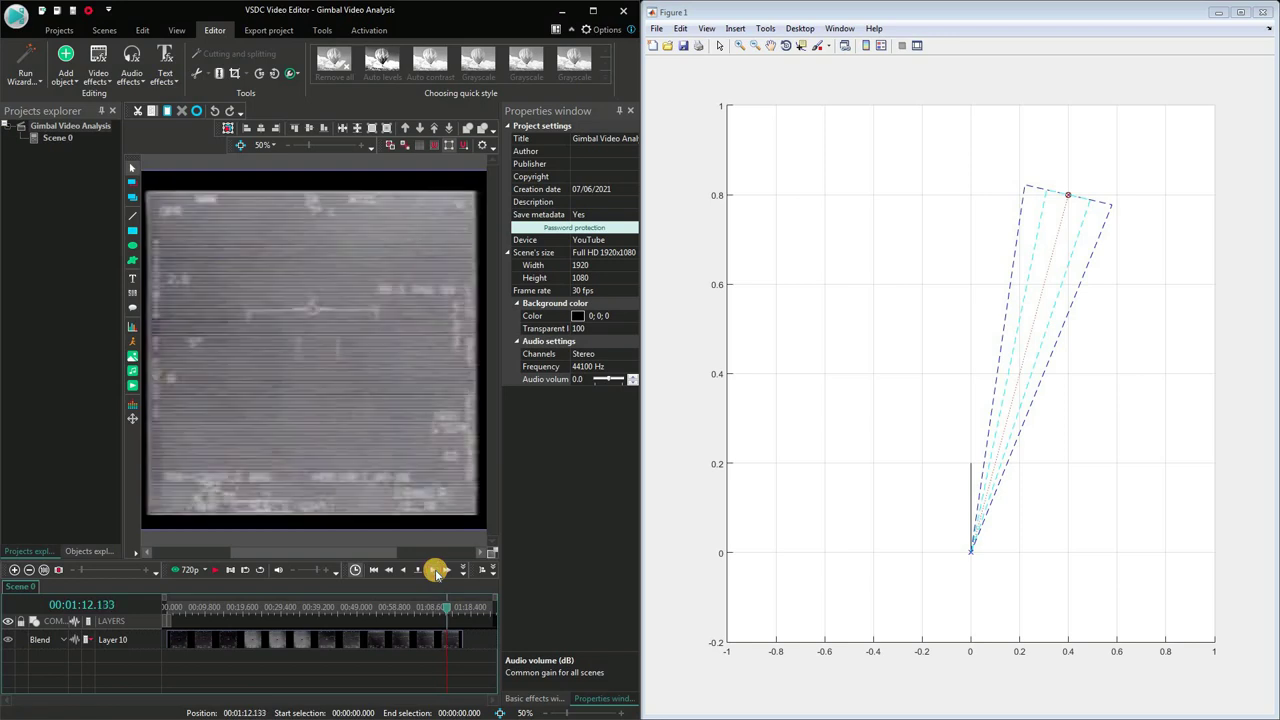
click(436, 572)
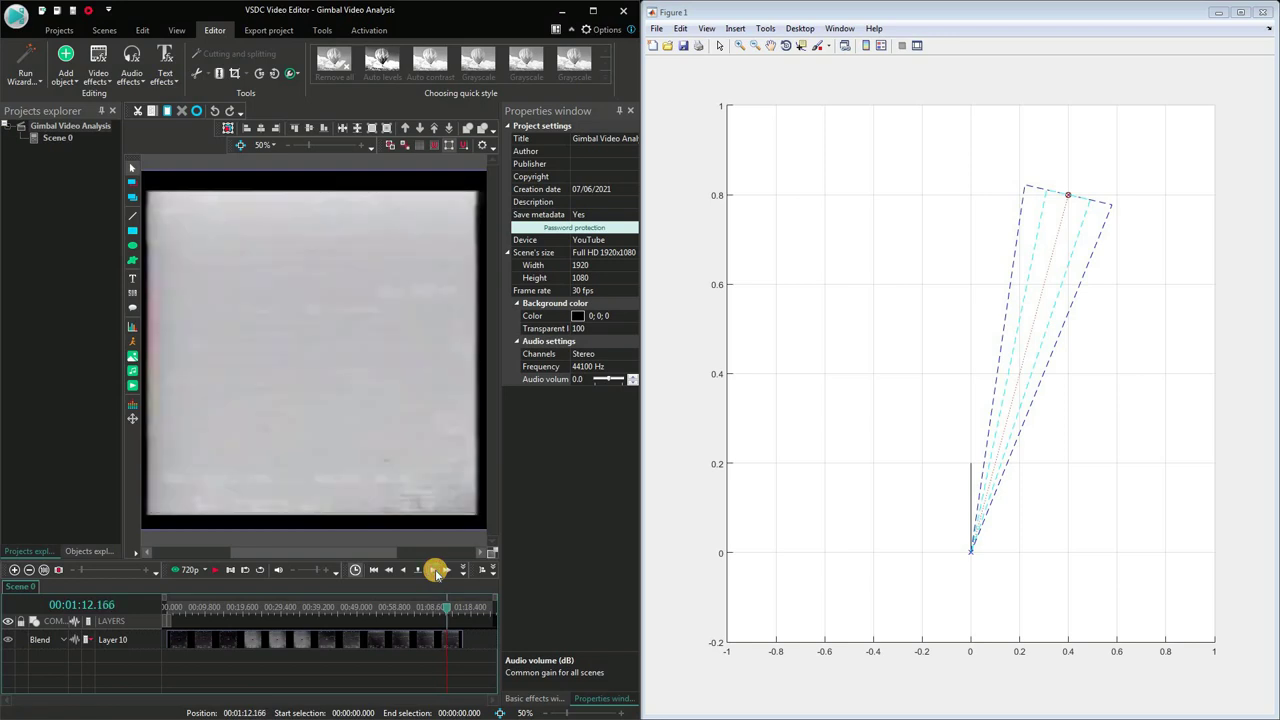
click(436, 572)
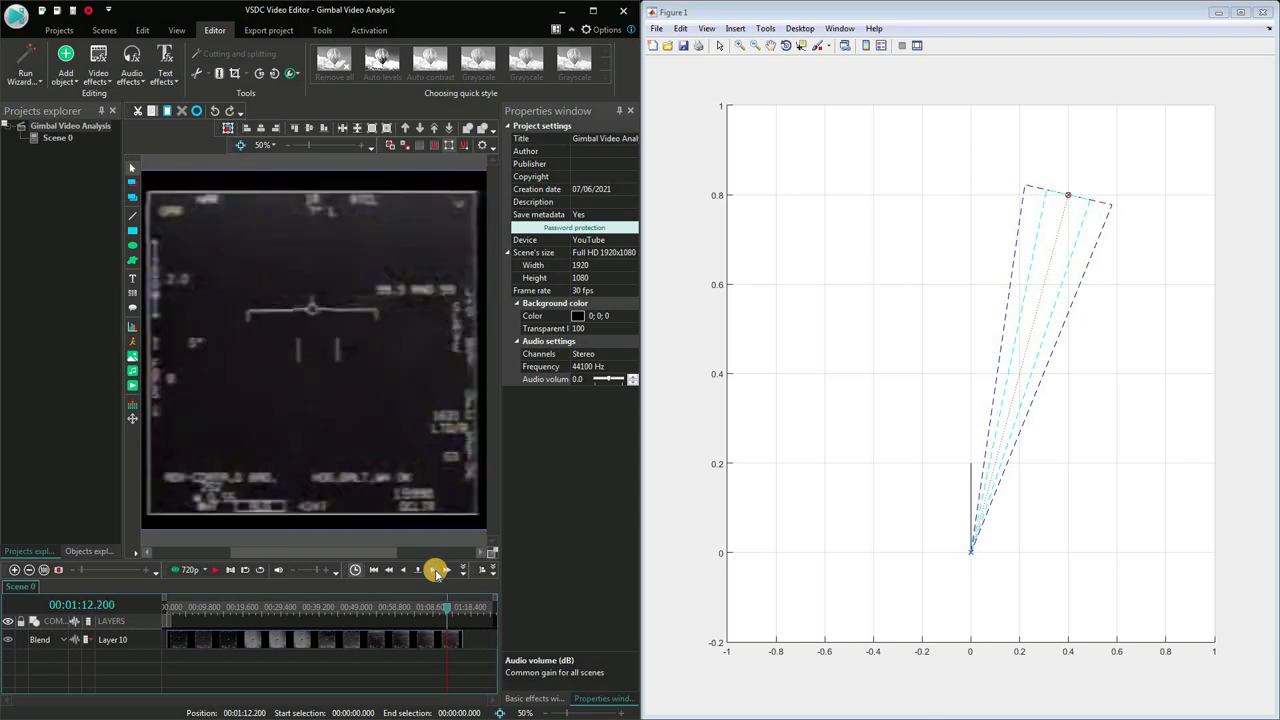
- Keep advancing the footage frame by frame until the position reads 00:01:13.066
click(436, 572)
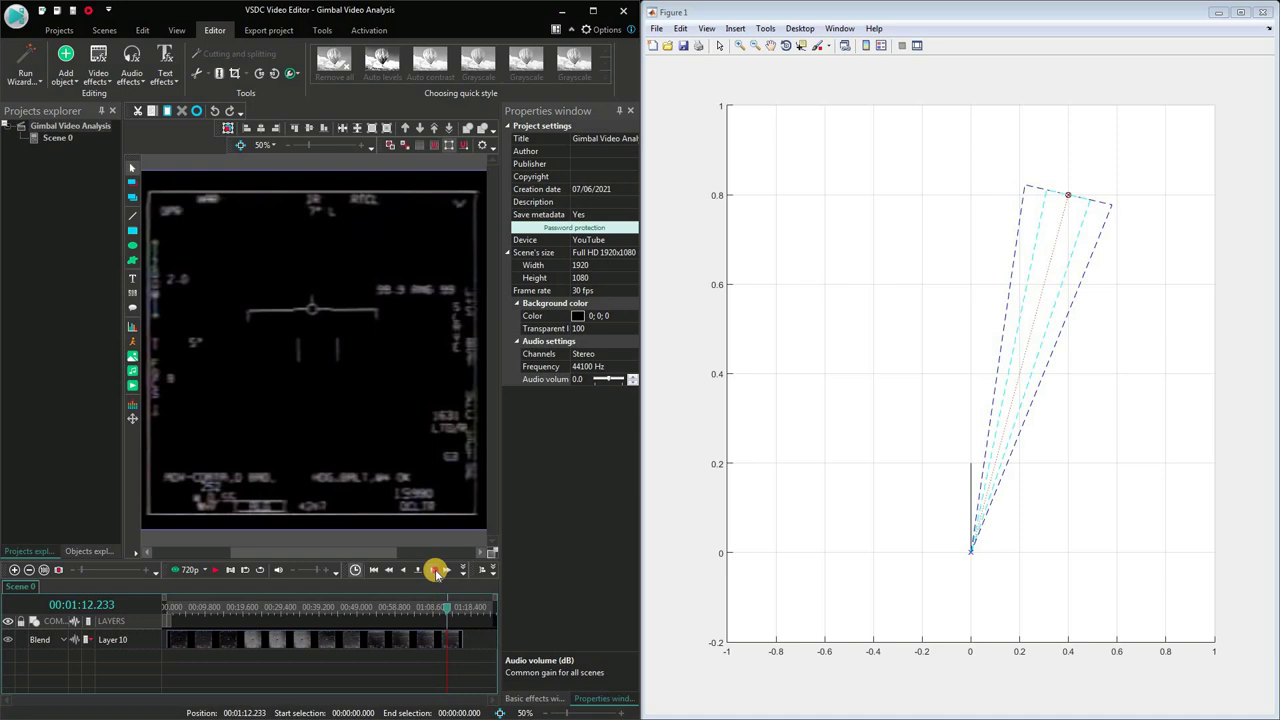
click(436, 572)
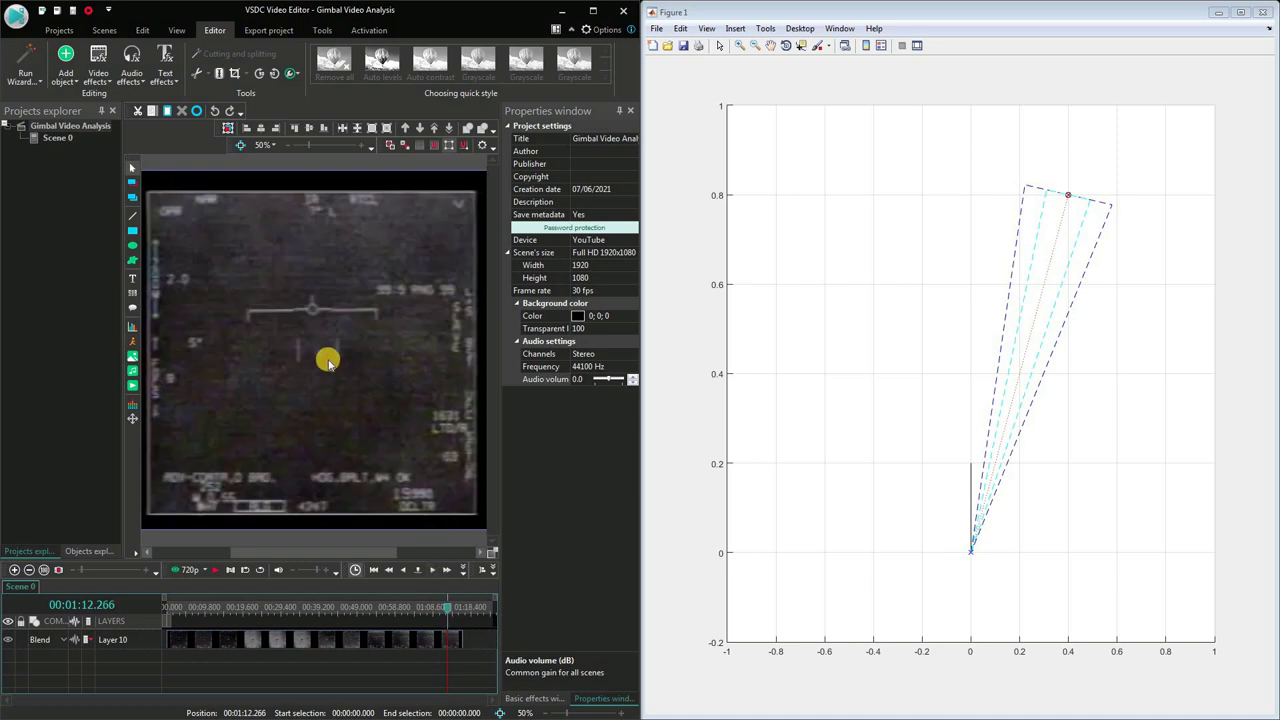
click(433, 571)
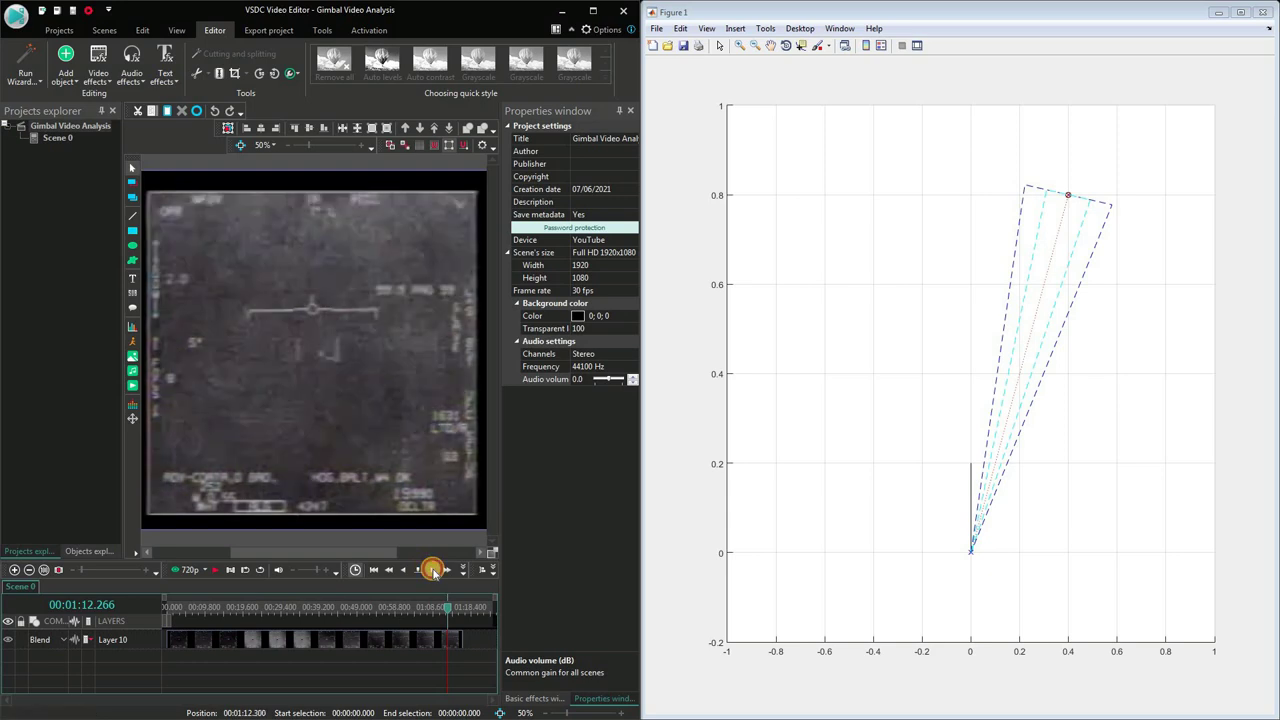
click(433, 571)
click(433, 571)
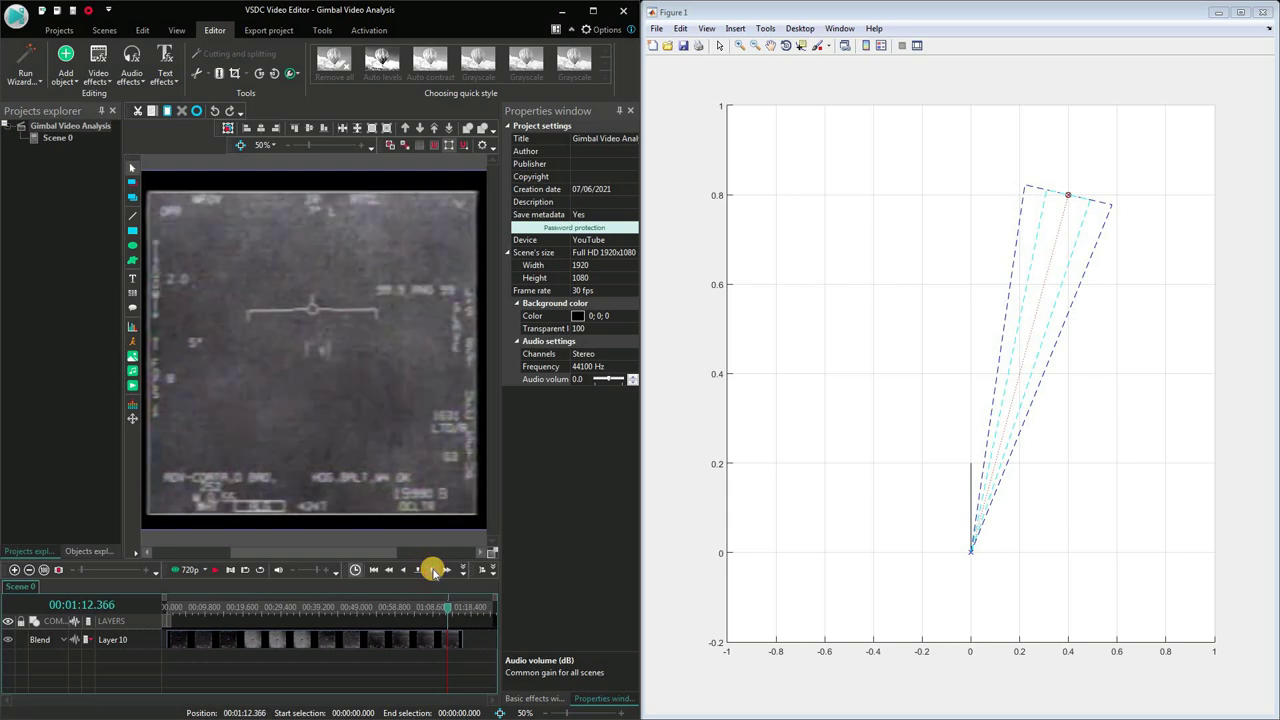
click(433, 571)
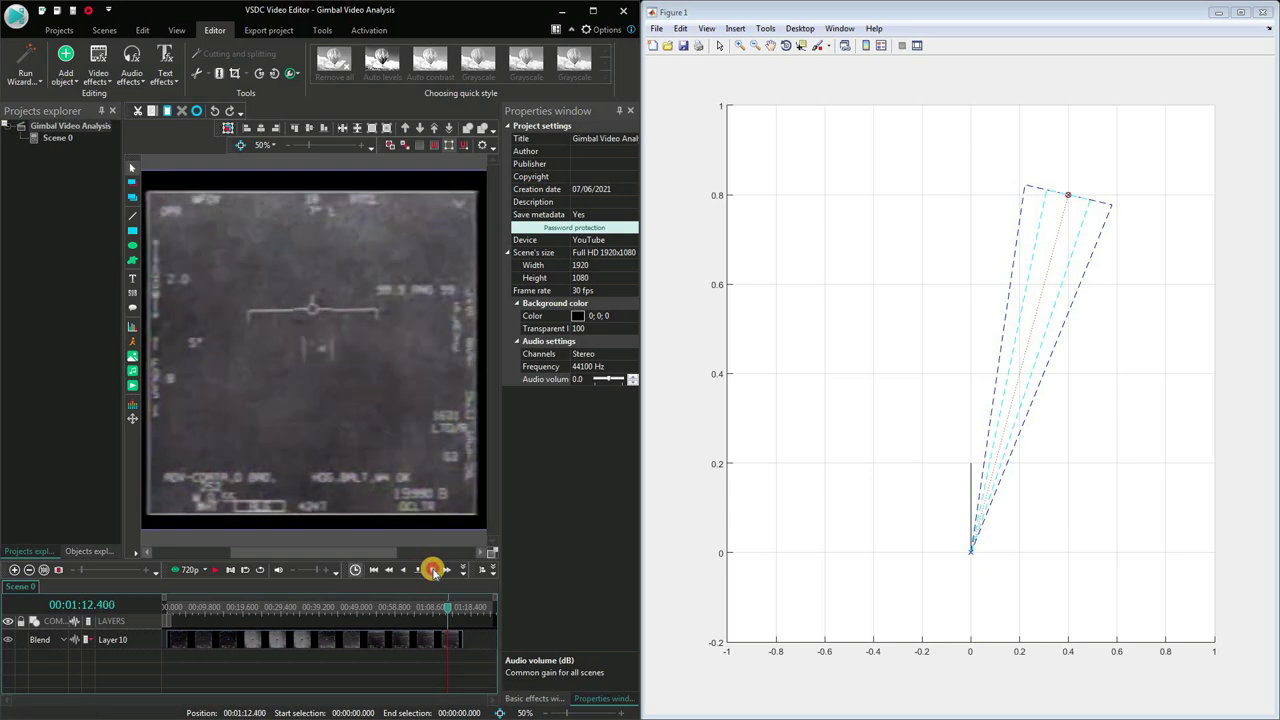
click(433, 571)
click(433, 571)
click(433, 571)
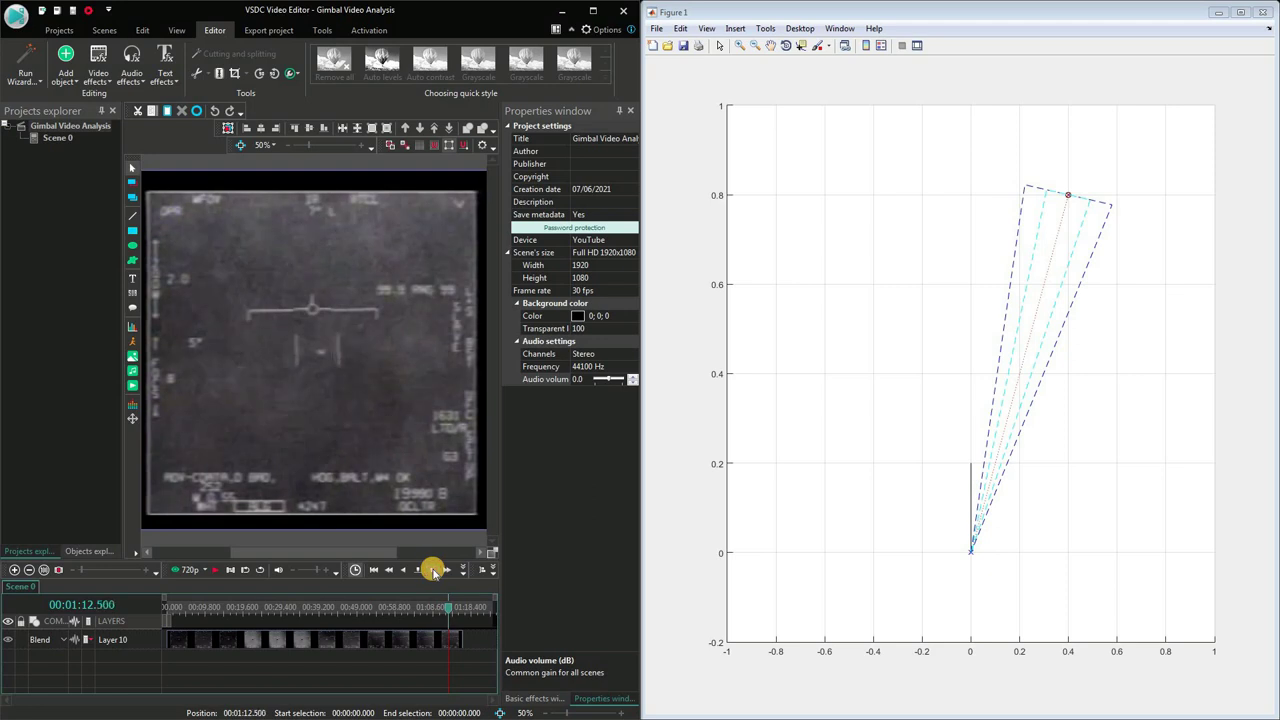
click(433, 571)
click(433, 571)
click(433, 571)
click(433, 571)
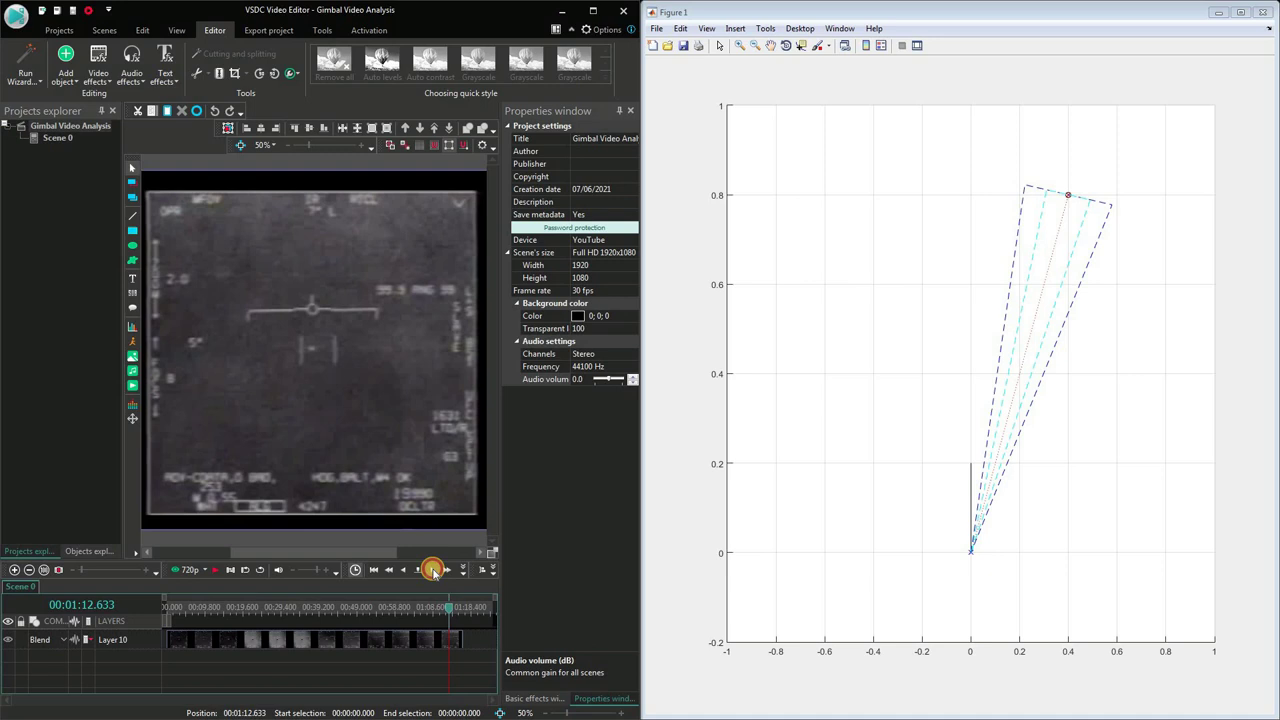
click(433, 571)
click(433, 571)
click(433, 571)
click(433, 571)
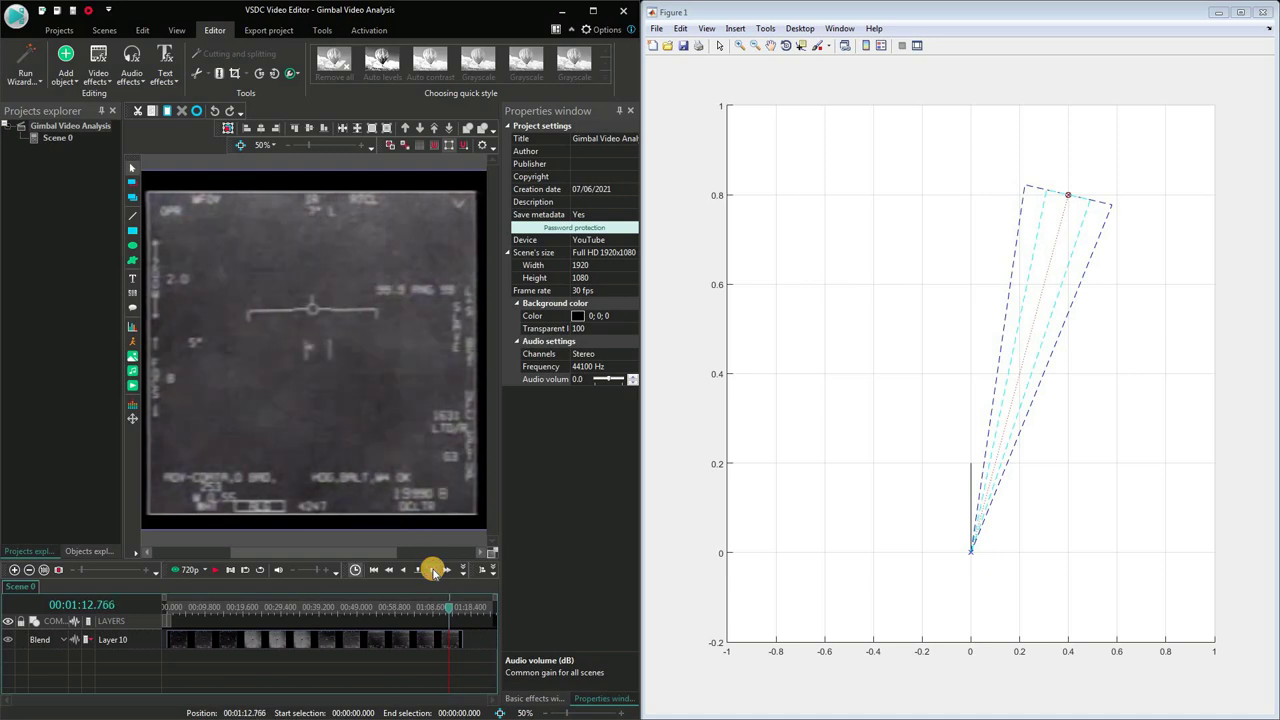
click(433, 571)
click(433, 571)
click(433, 571)
click(433, 571)
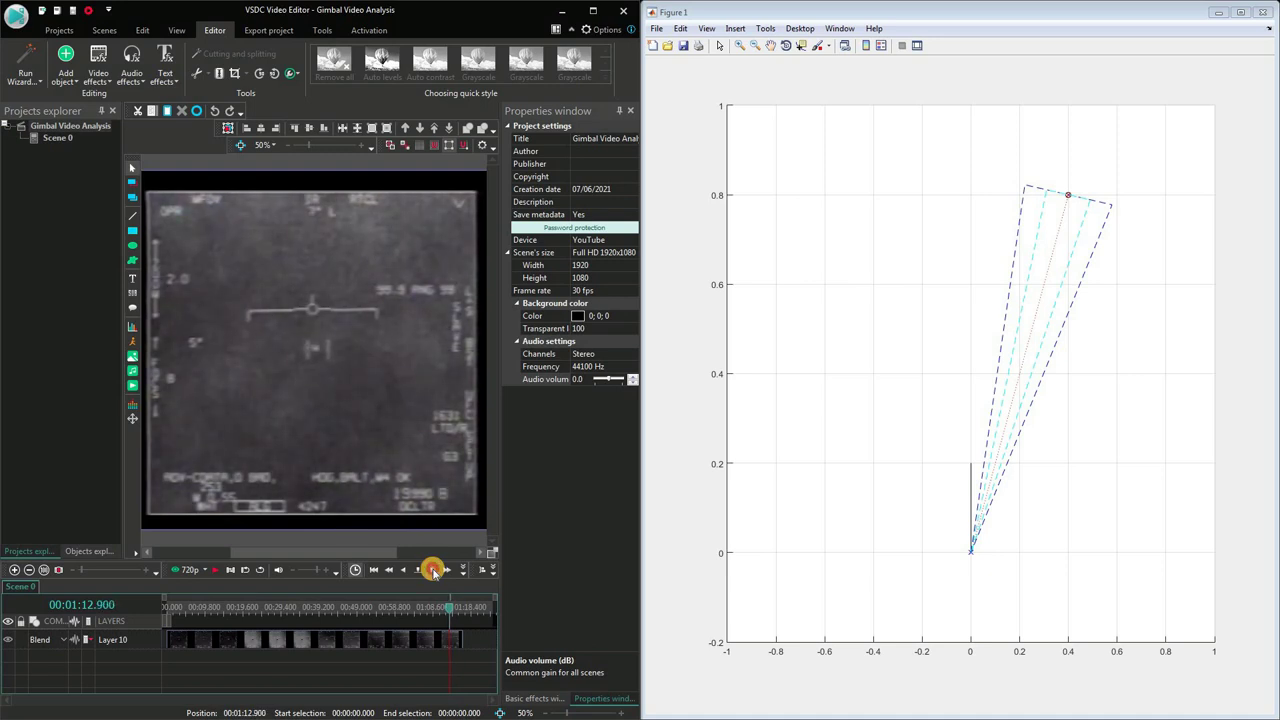
click(433, 571)
click(433, 571)
click(433, 571)
click(433, 571)
click(433, 571)
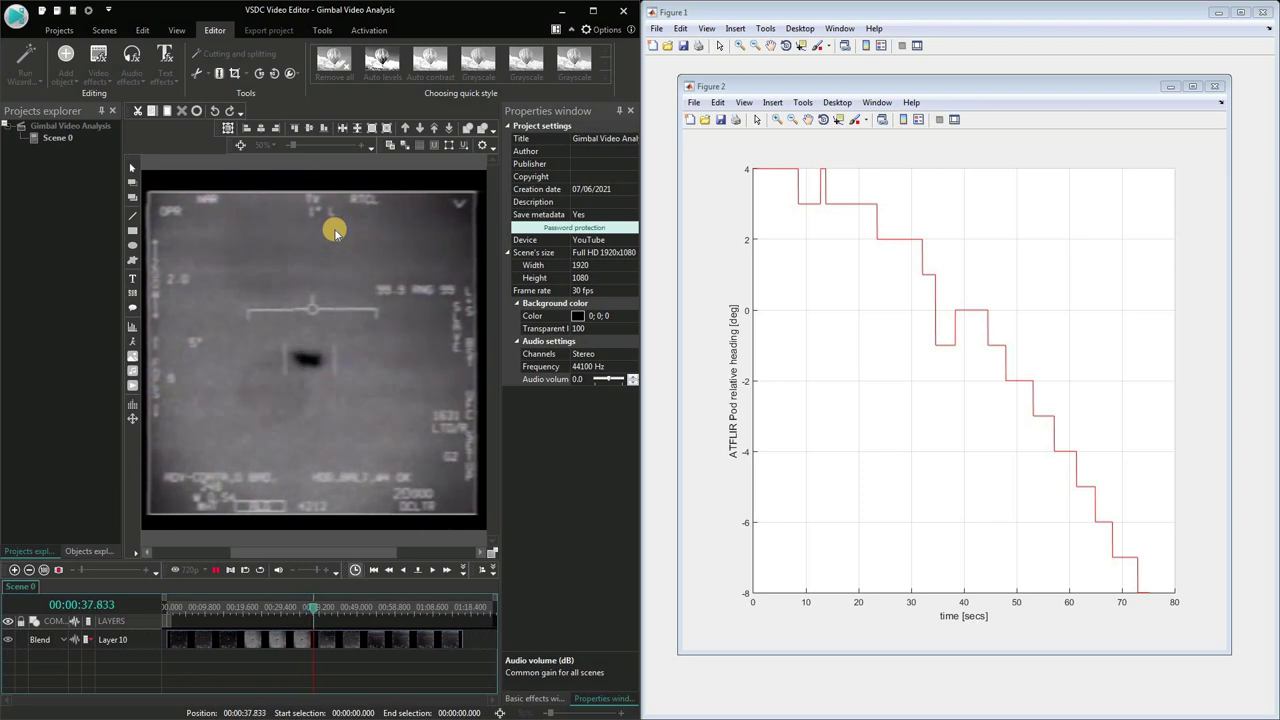
- Stop the FLIR footage at 00:40.900 and jump the playhead to 00:01:13.433
click(217, 567)
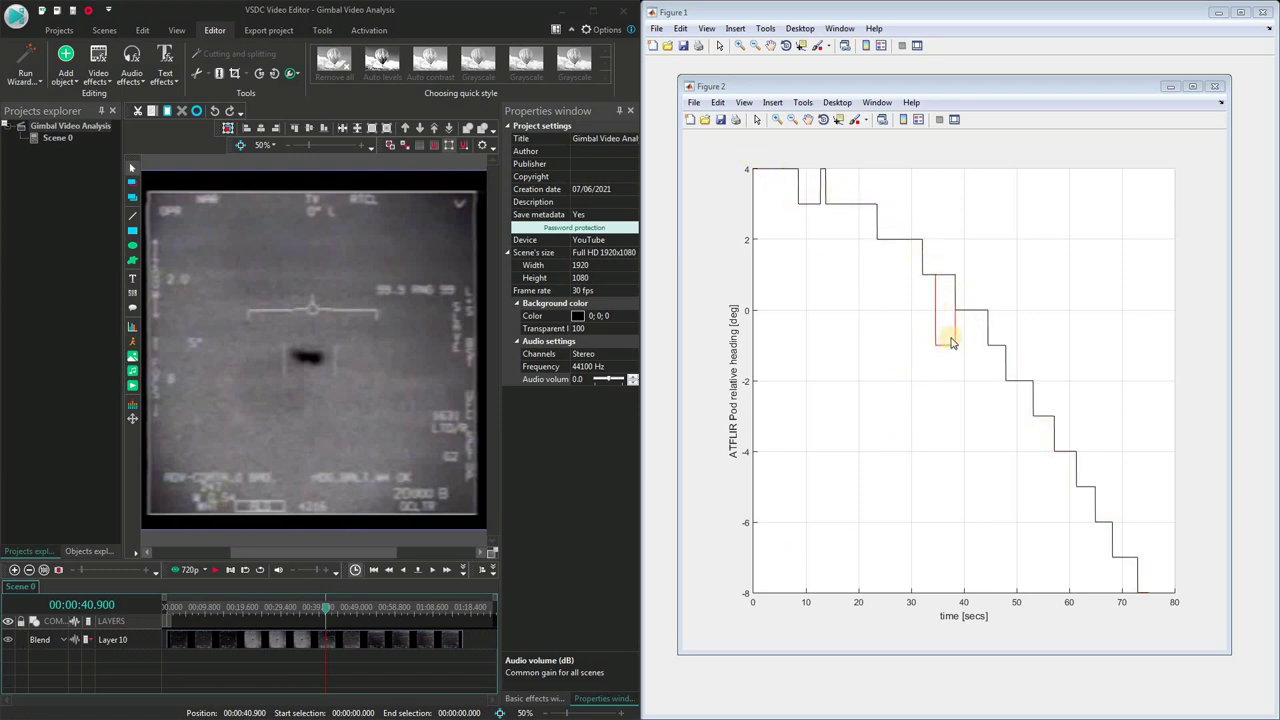
click(420, 608)
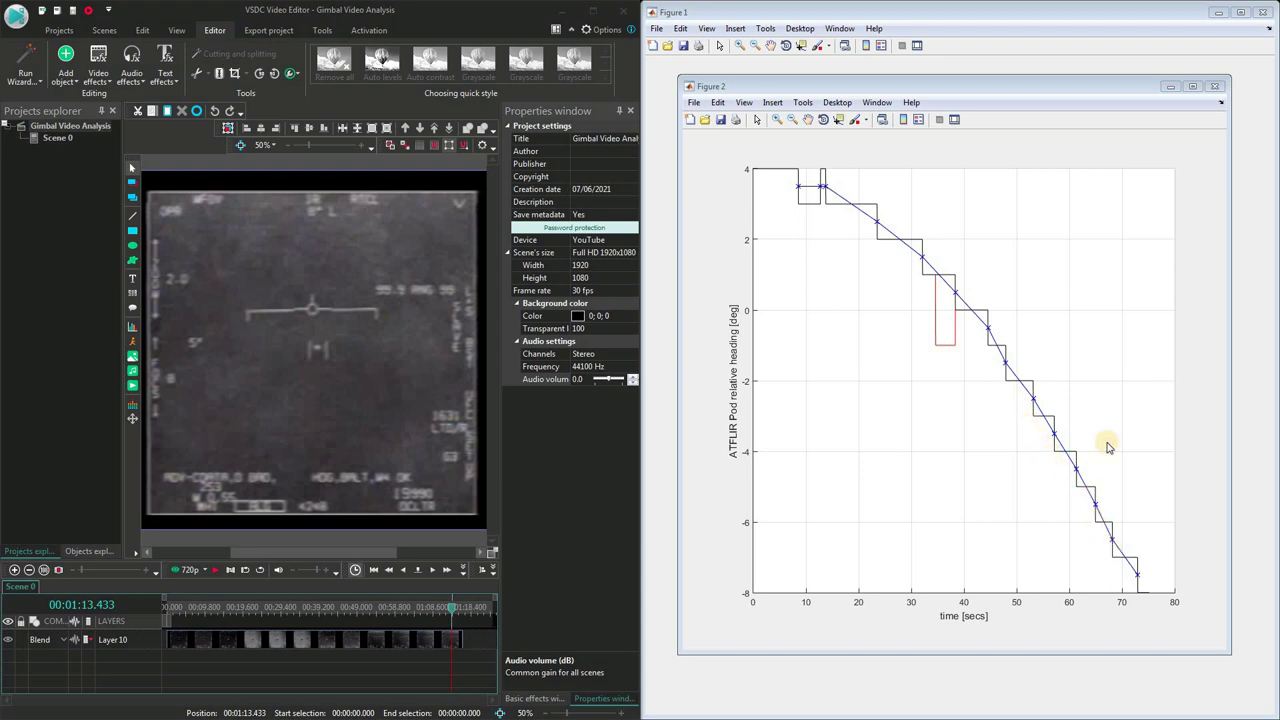
- Move the heading plot aside to reveal the cone schematic, then return it
drag(1078, 94, 481, 85)
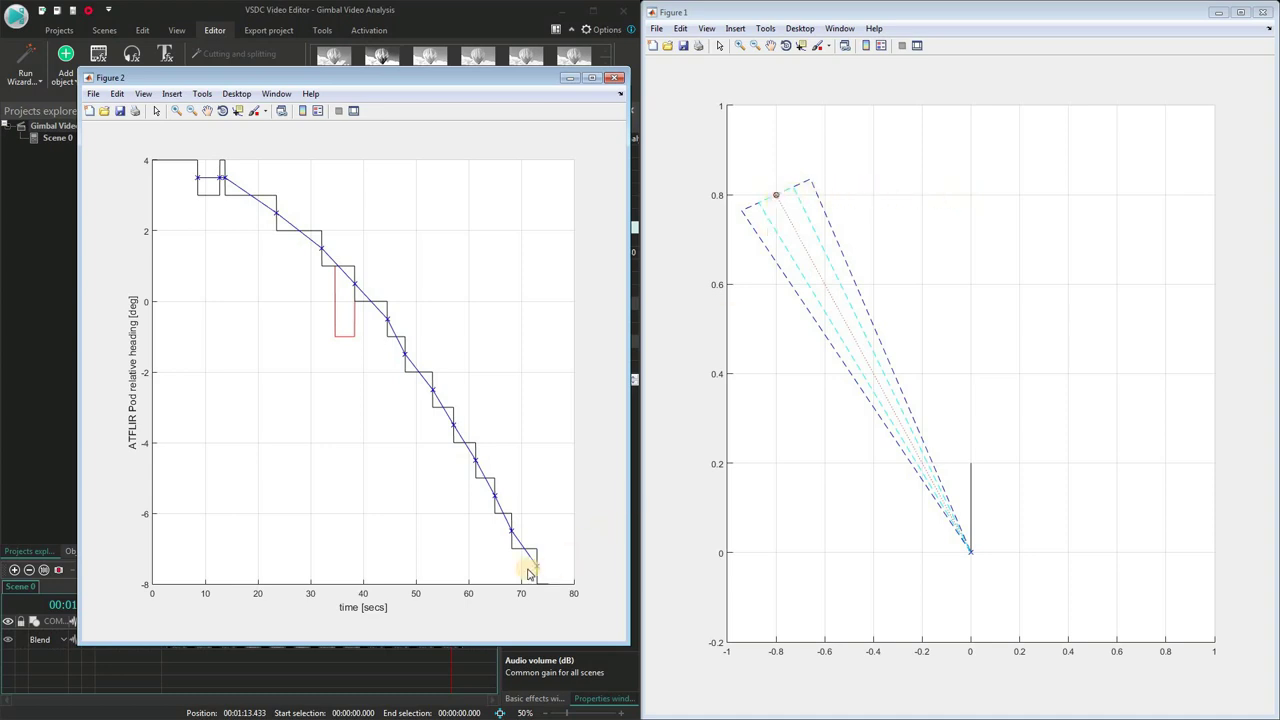
drag(329, 77, 944, 58)
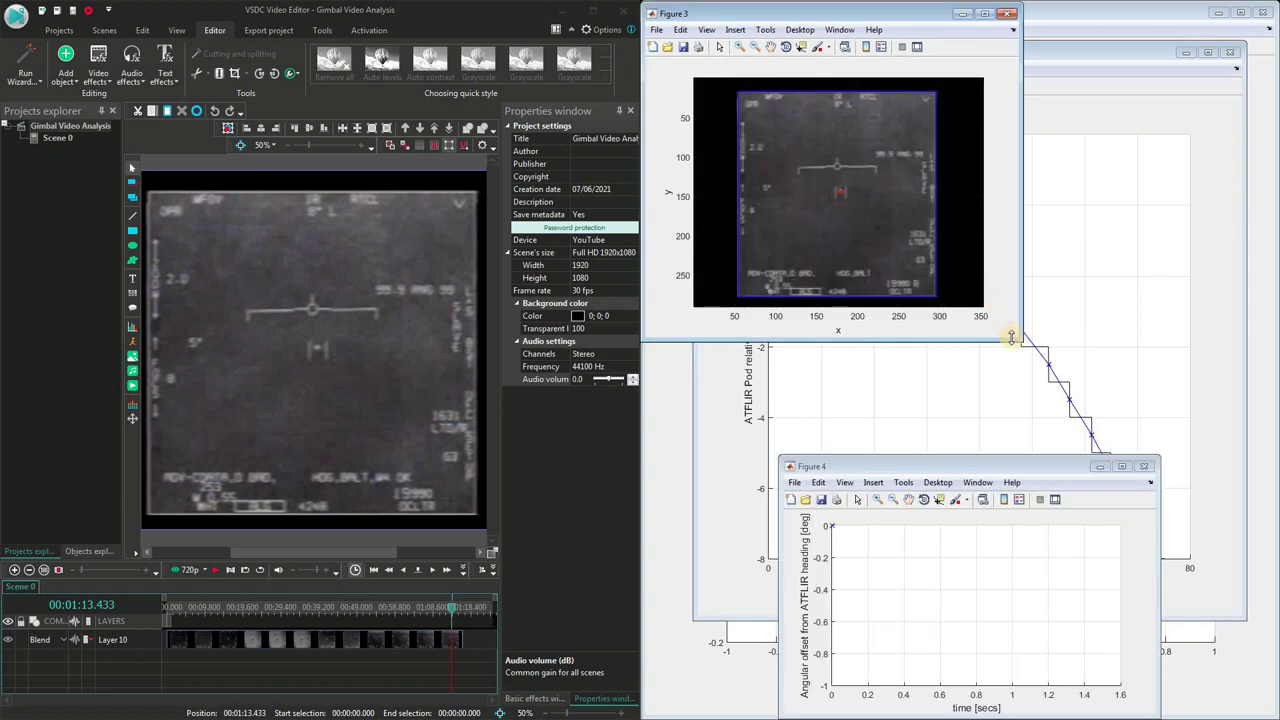
- Enlarge the FLIR frame figure and advance the footage four frames to 00:01:13.633
drag(1018, 340, 1240, 455)
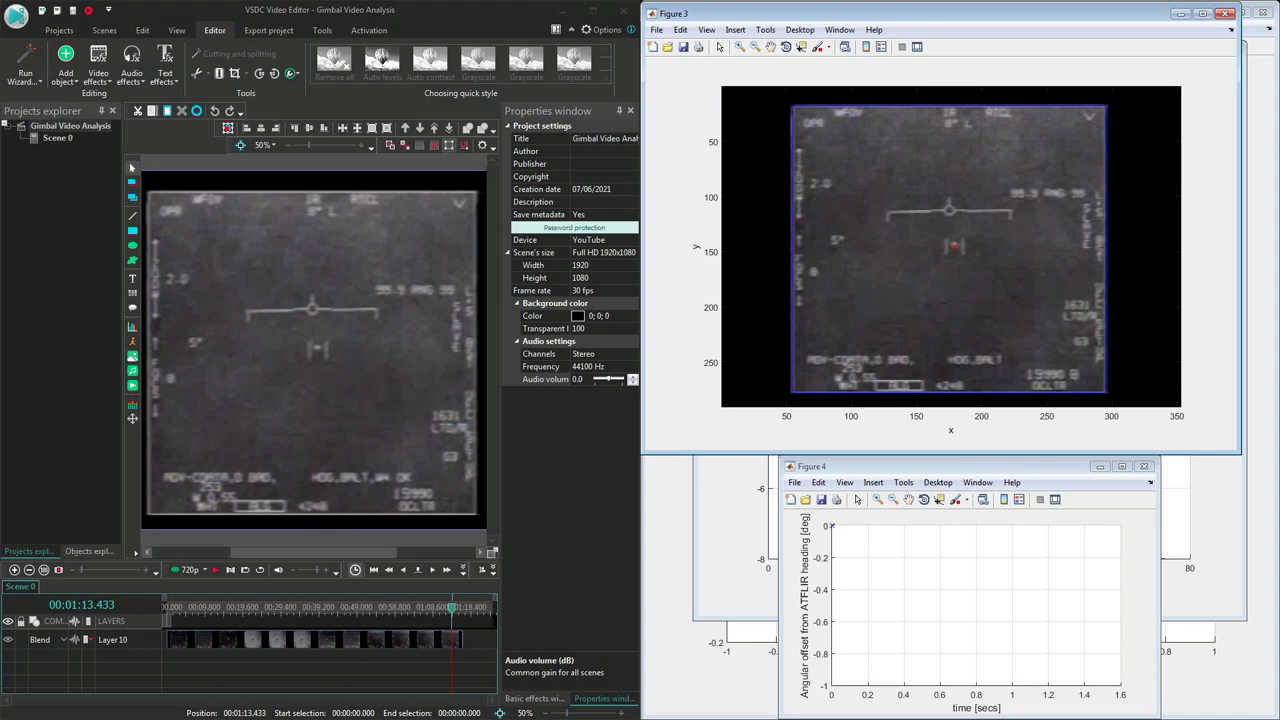
click(432, 569)
click(432, 569)
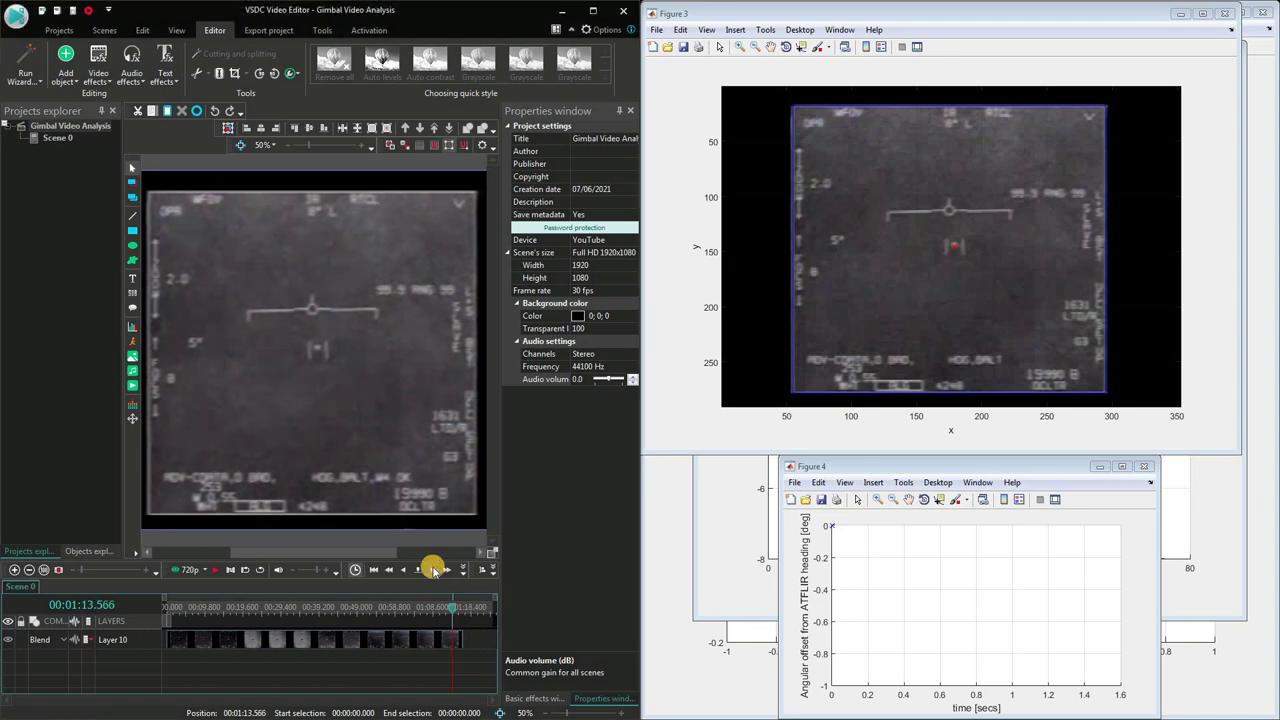
click(432, 569)
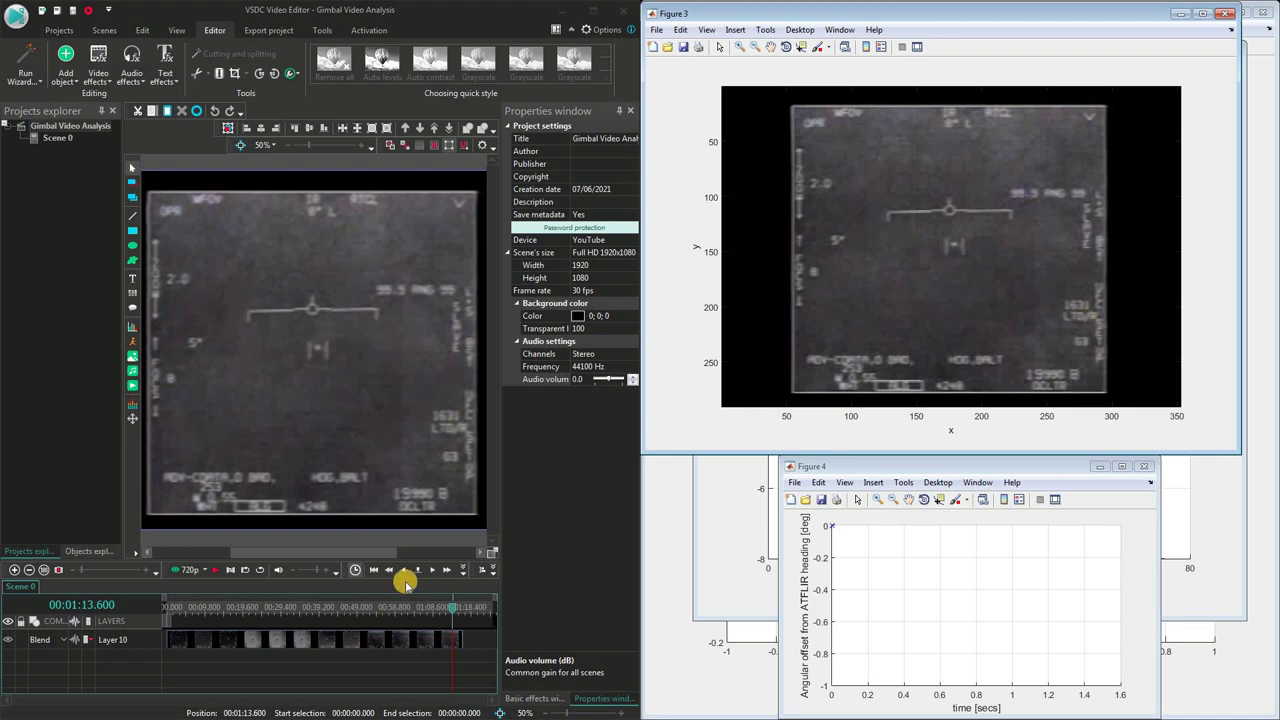
click(434, 569)
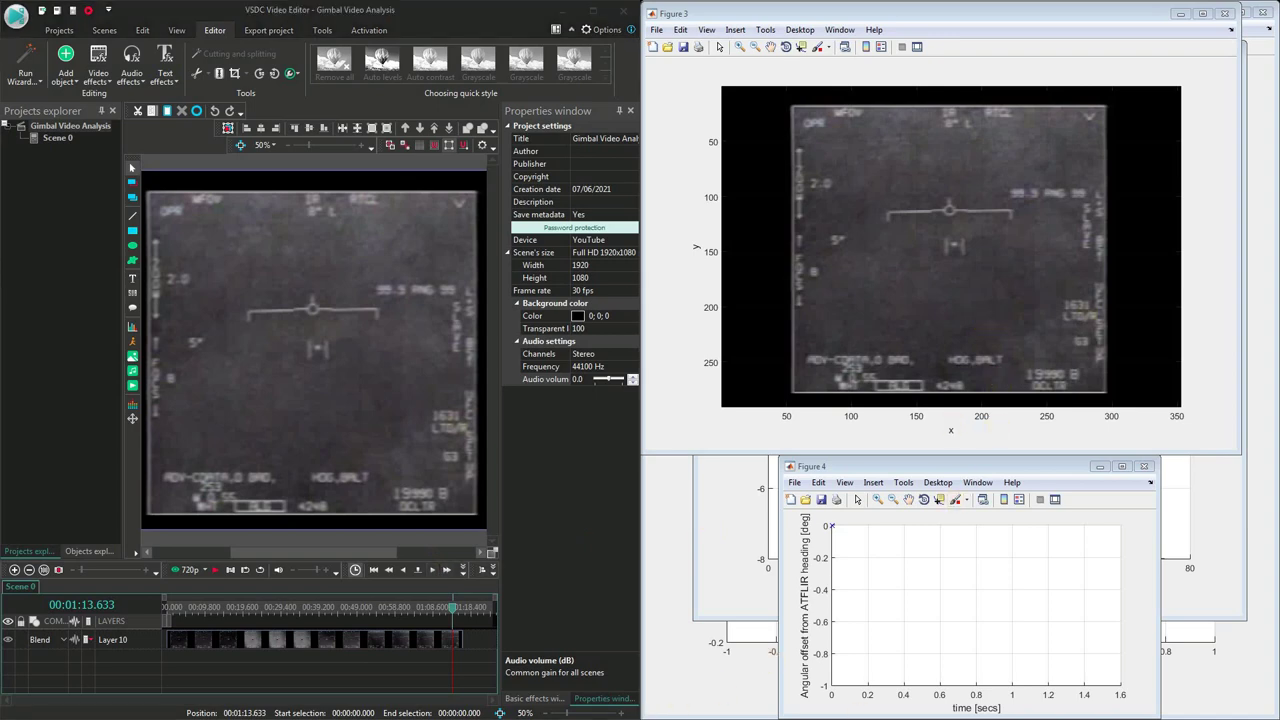
- Place the first red '?' marker at the origin of the angular-offset plot
click(833, 529)
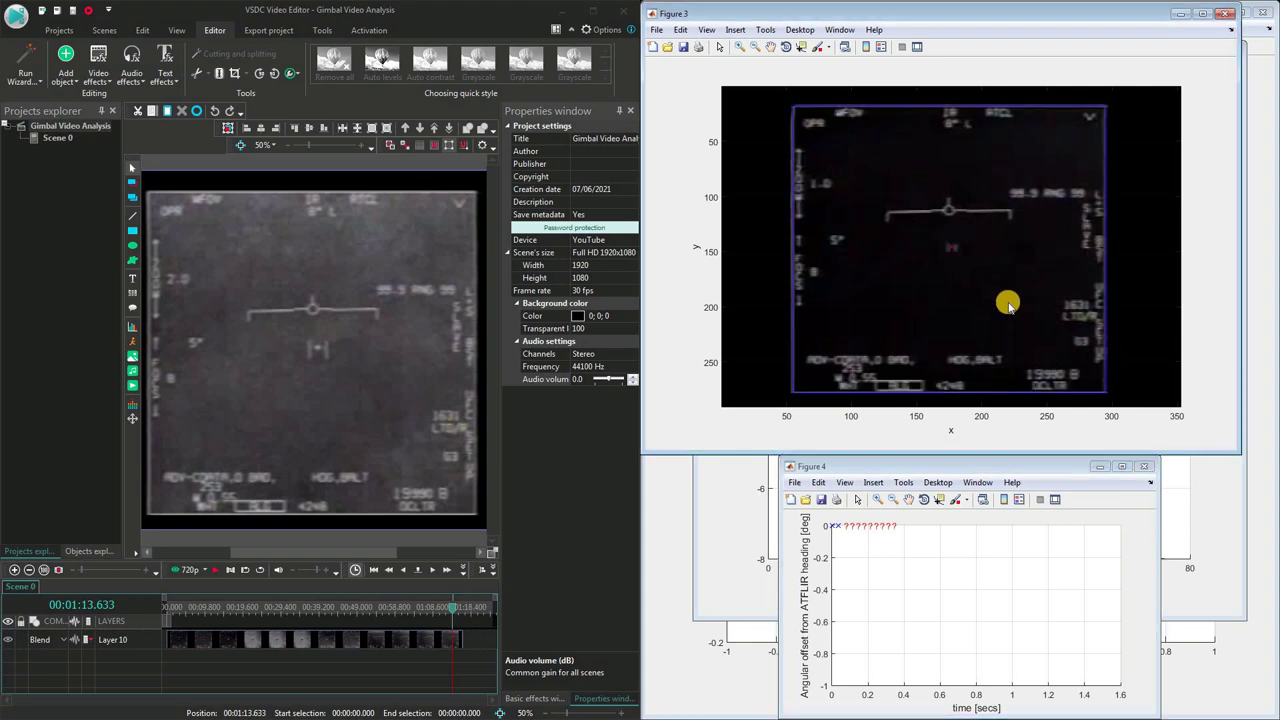
- Advance the FLIR frame figure one frame and add its blue offset point in Figure 4
click(1008, 306)
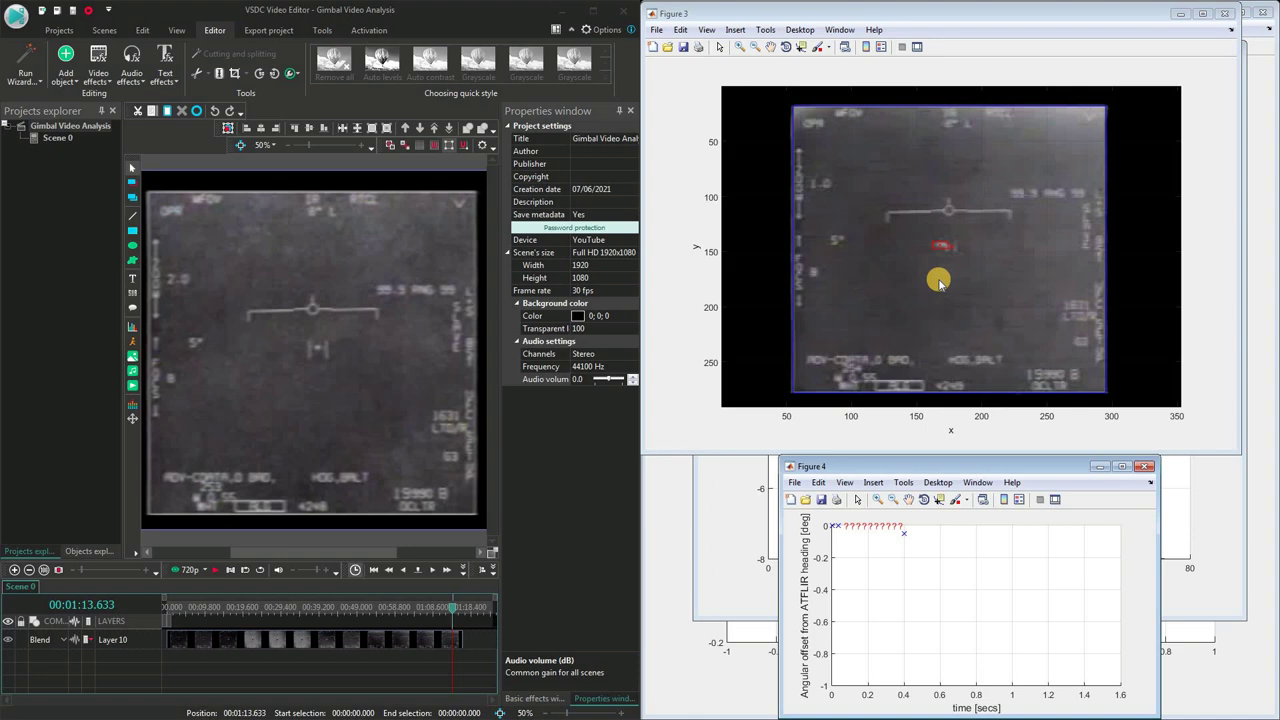
click(903, 534)
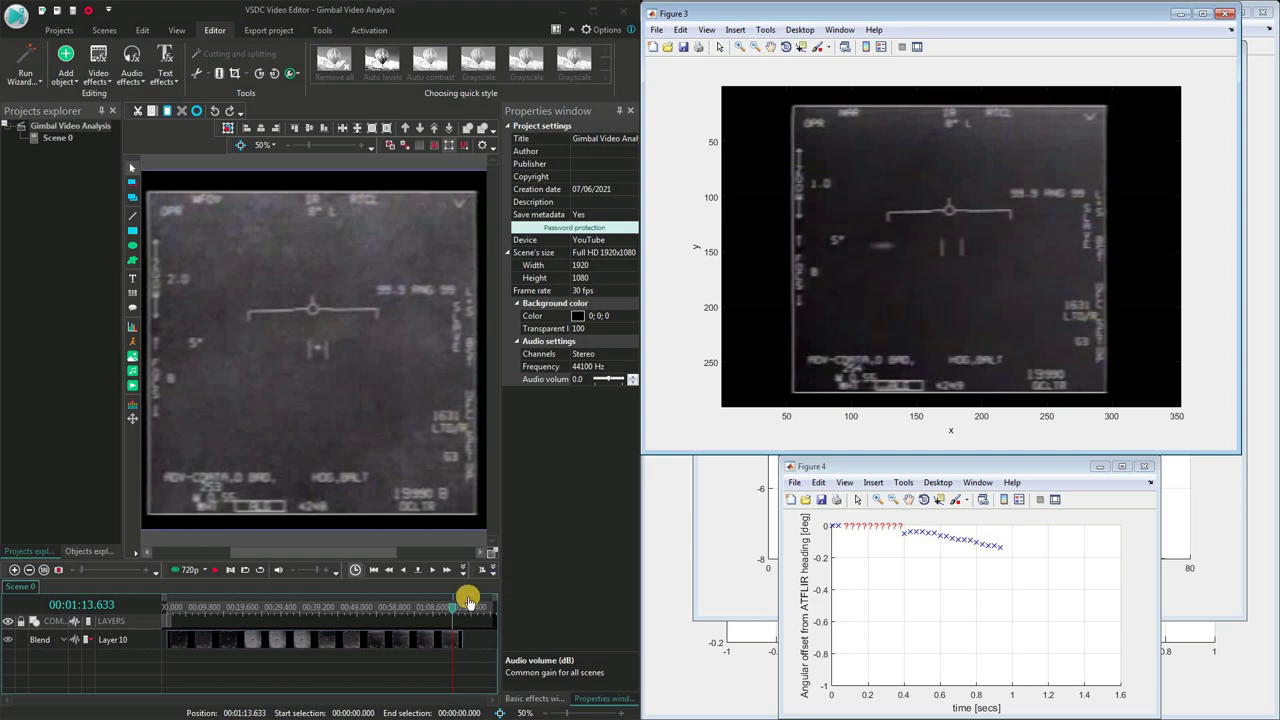
- Step the FLIR video forward nine frames to follow the object's motion
click(433, 569)
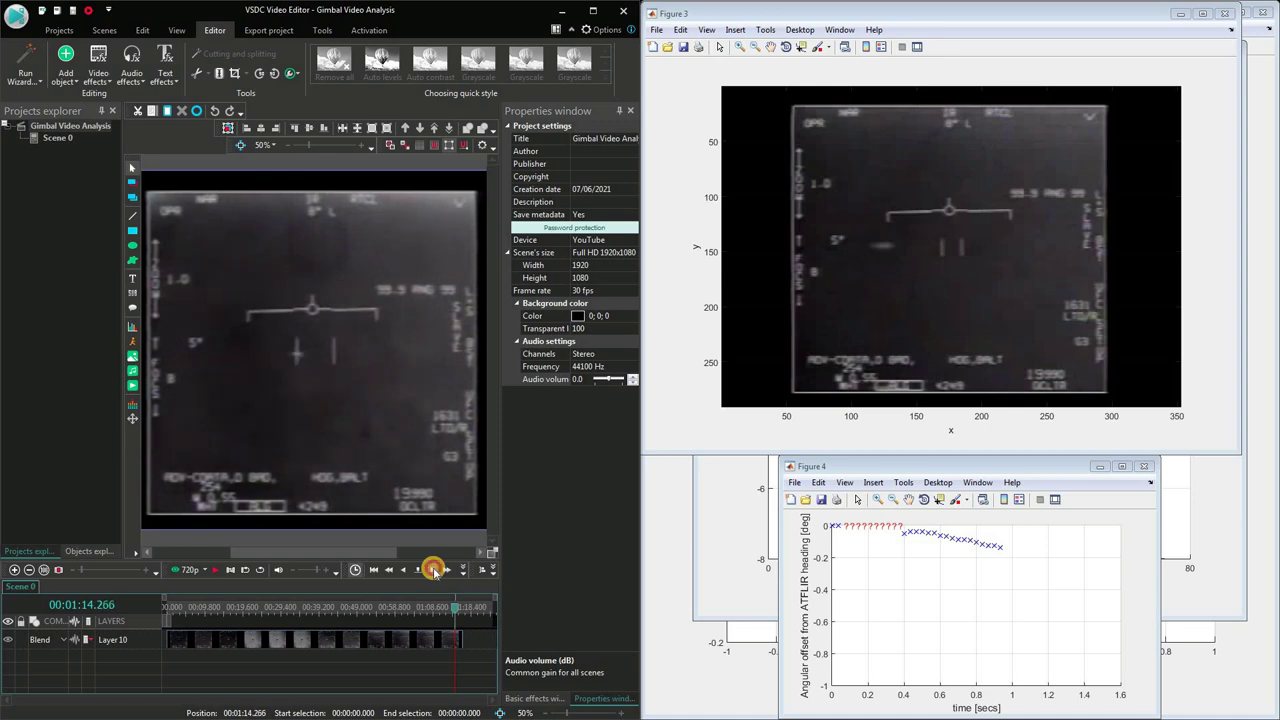
click(433, 569)
click(433, 569)
click(433, 569)
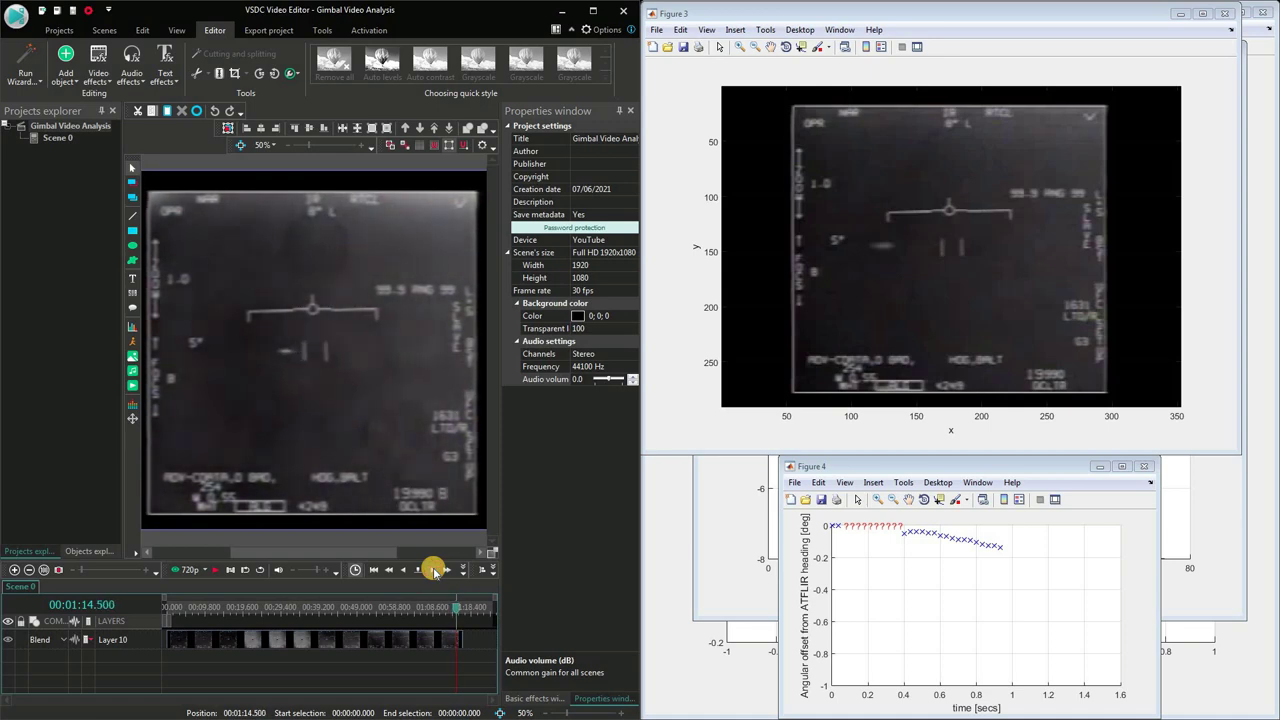
click(433, 569)
click(433, 569)
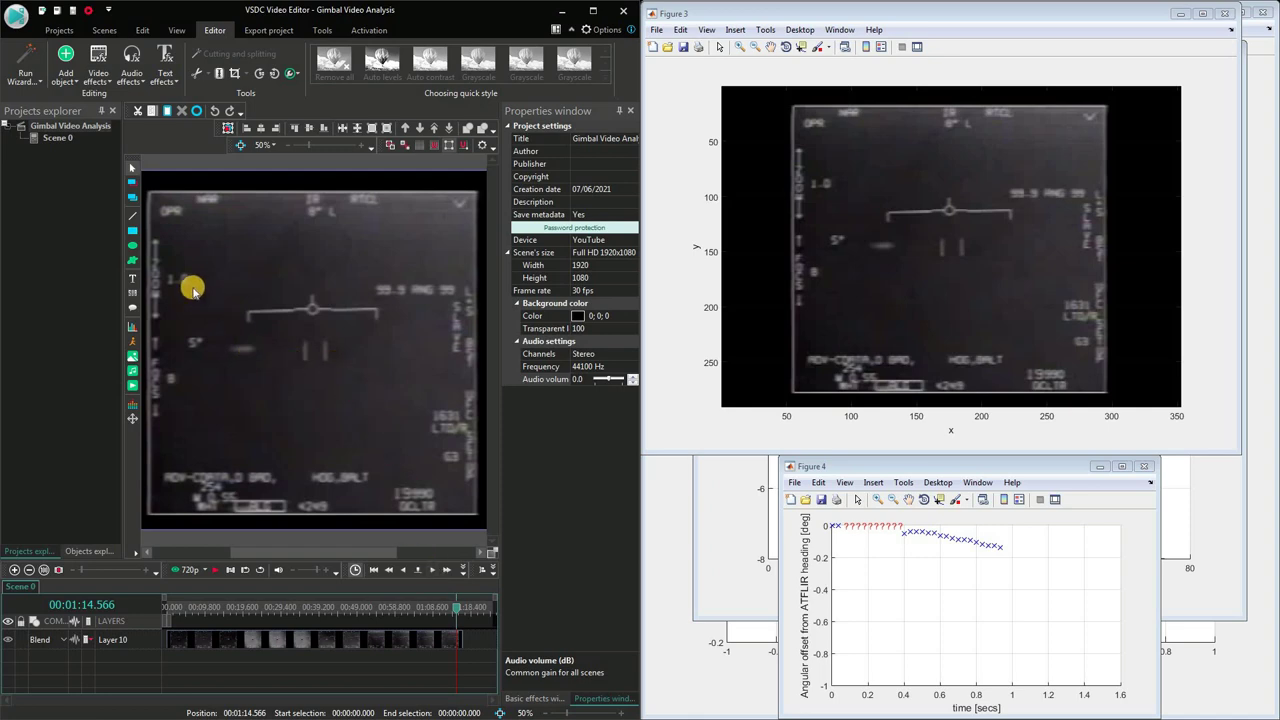
click(432, 570)
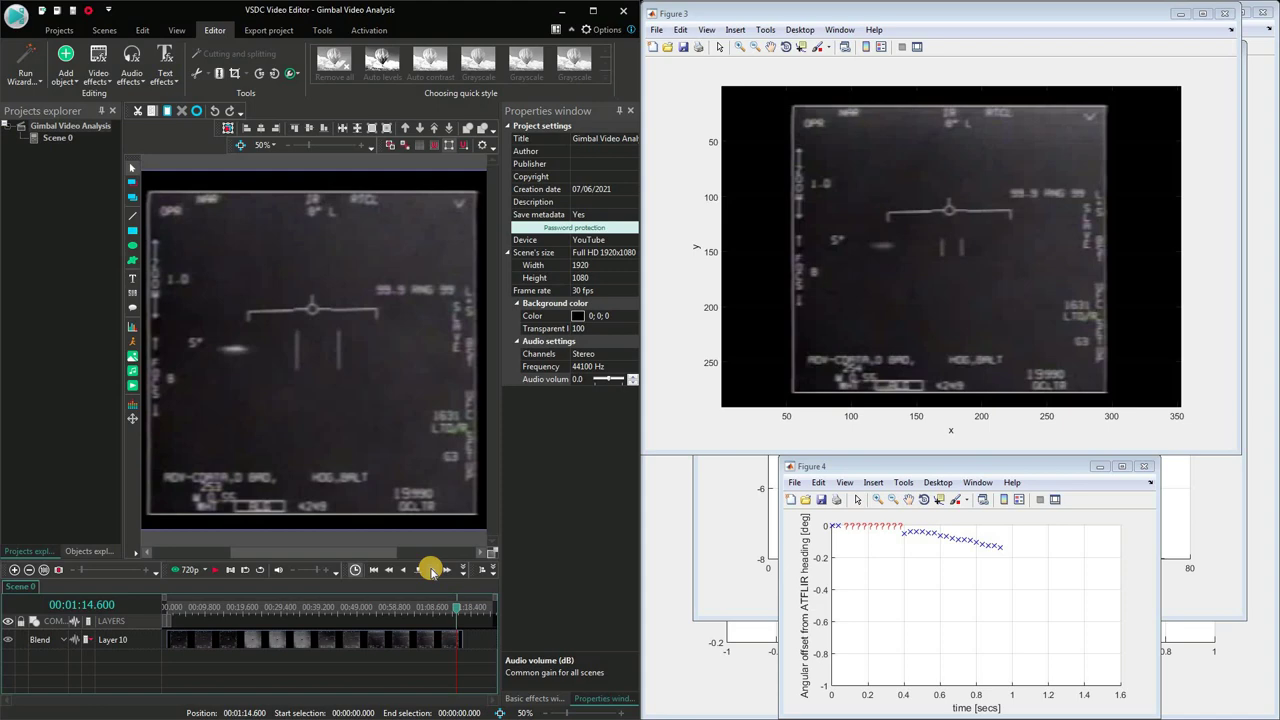
click(432, 570)
click(432, 570)
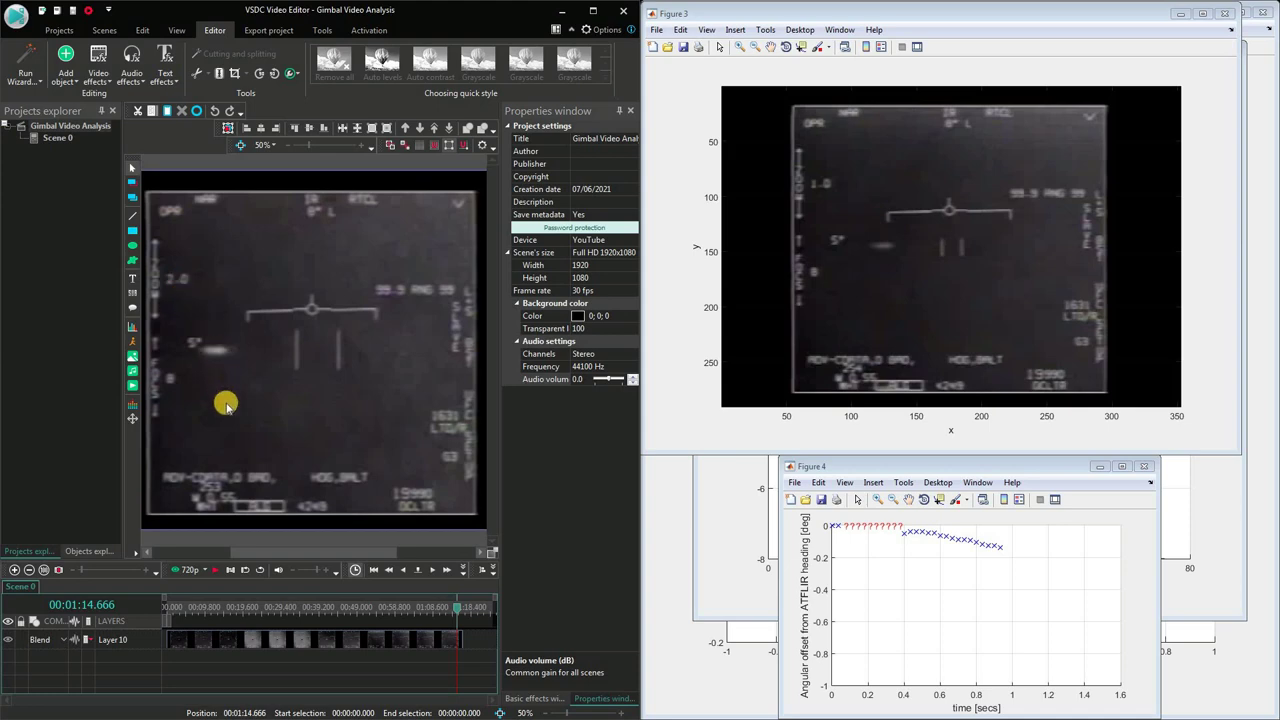
- Step back four frames and forward one, ending at 00:01:14.566
click(407, 570)
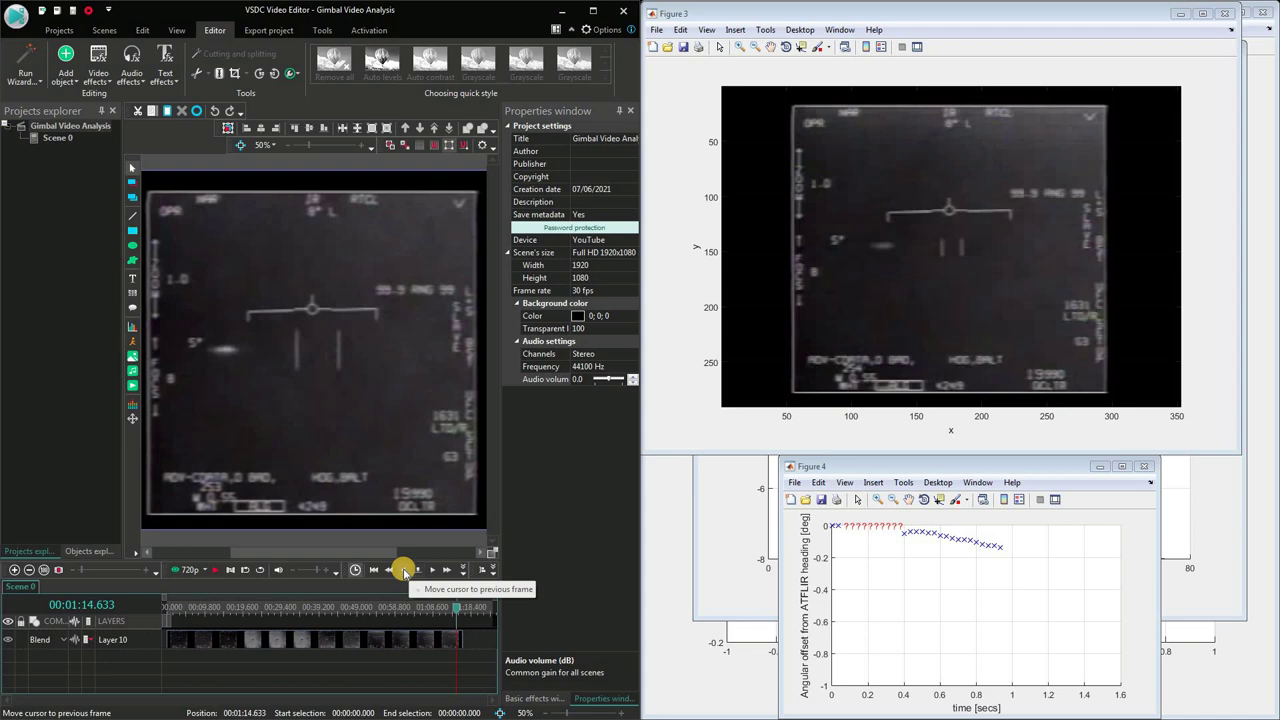
click(405, 571)
click(405, 571)
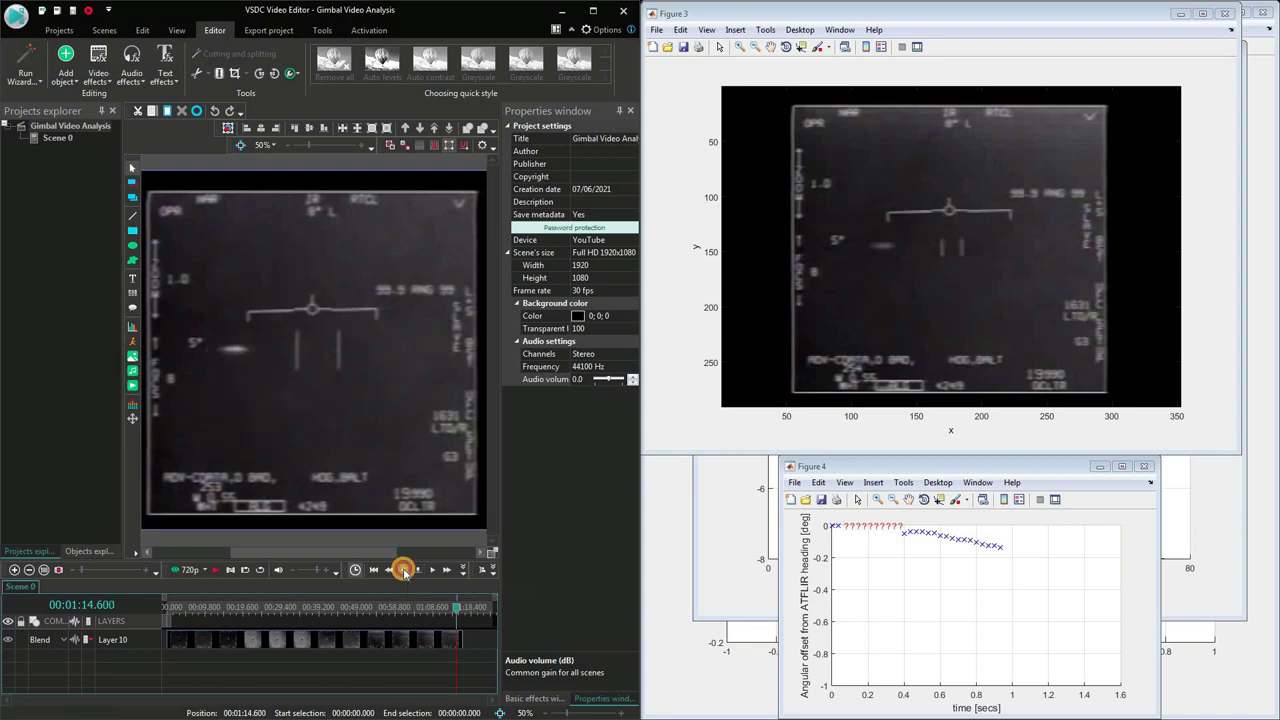
click(405, 571)
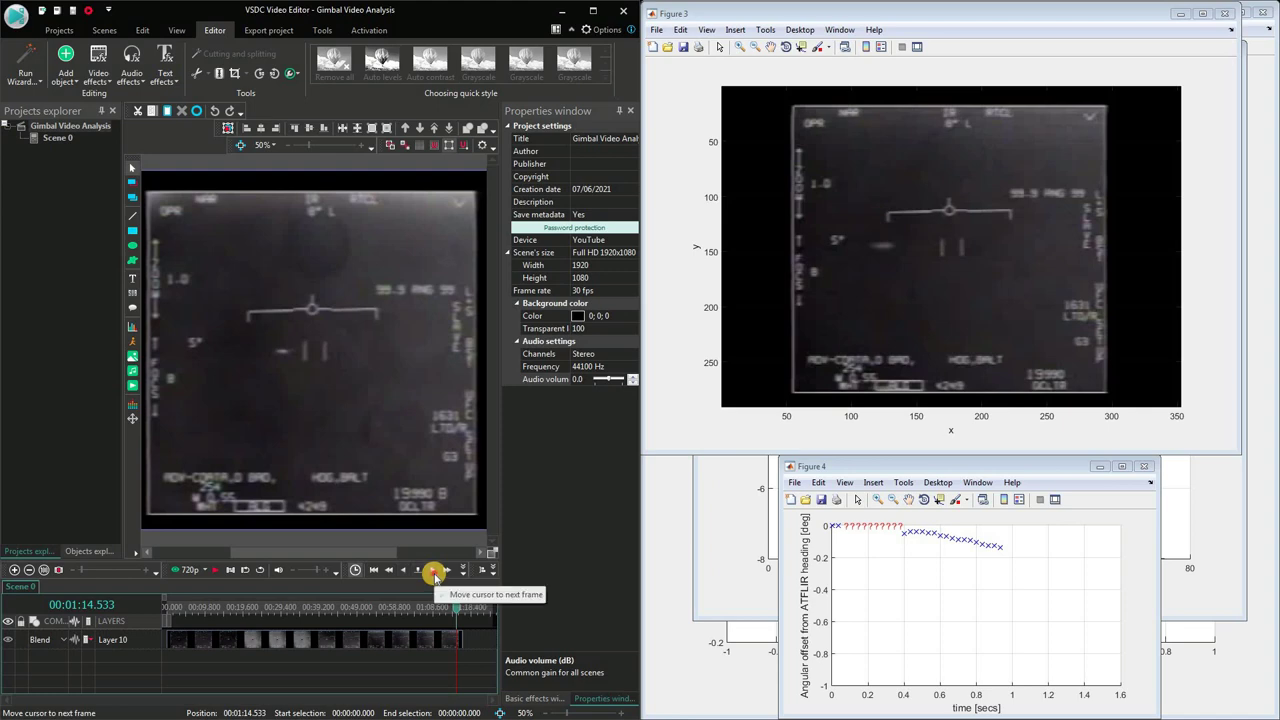
click(435, 575)
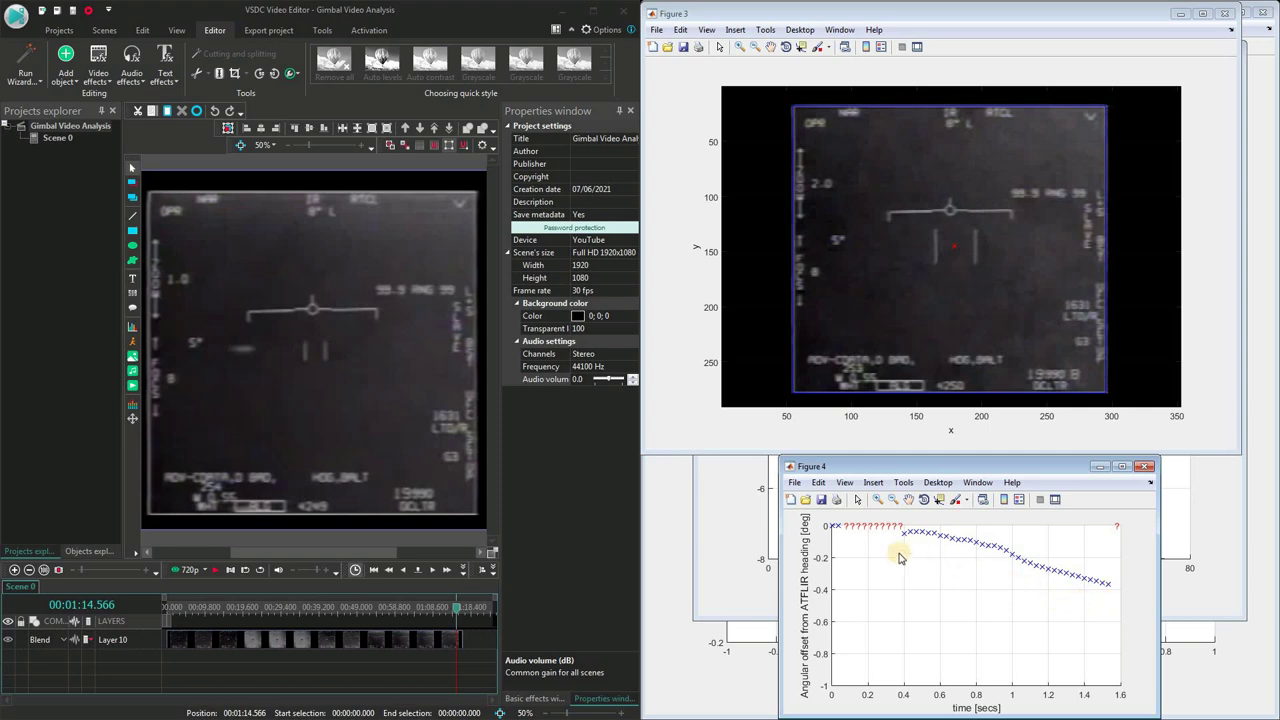
- Hide the FLIR frame figure, move the offset plot, and zoom the heading plot to 58–78 s
click(1180, 14)
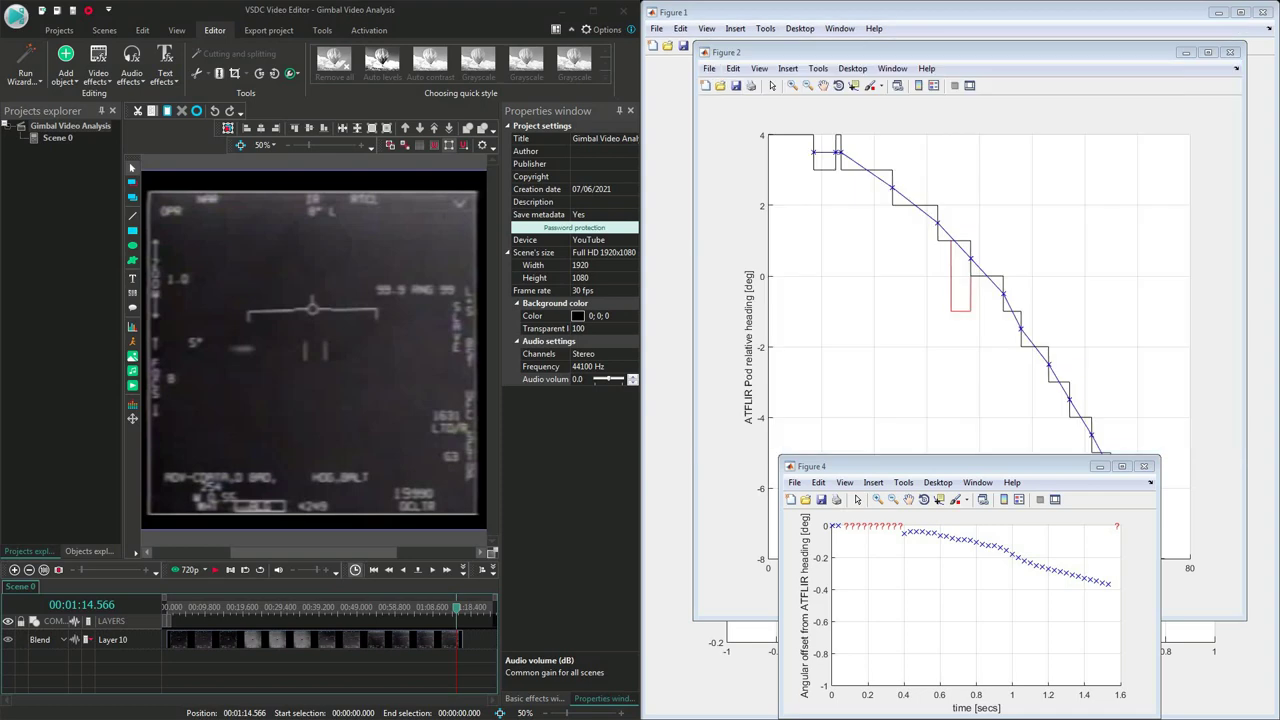
drag(1066, 467, 540, 450)
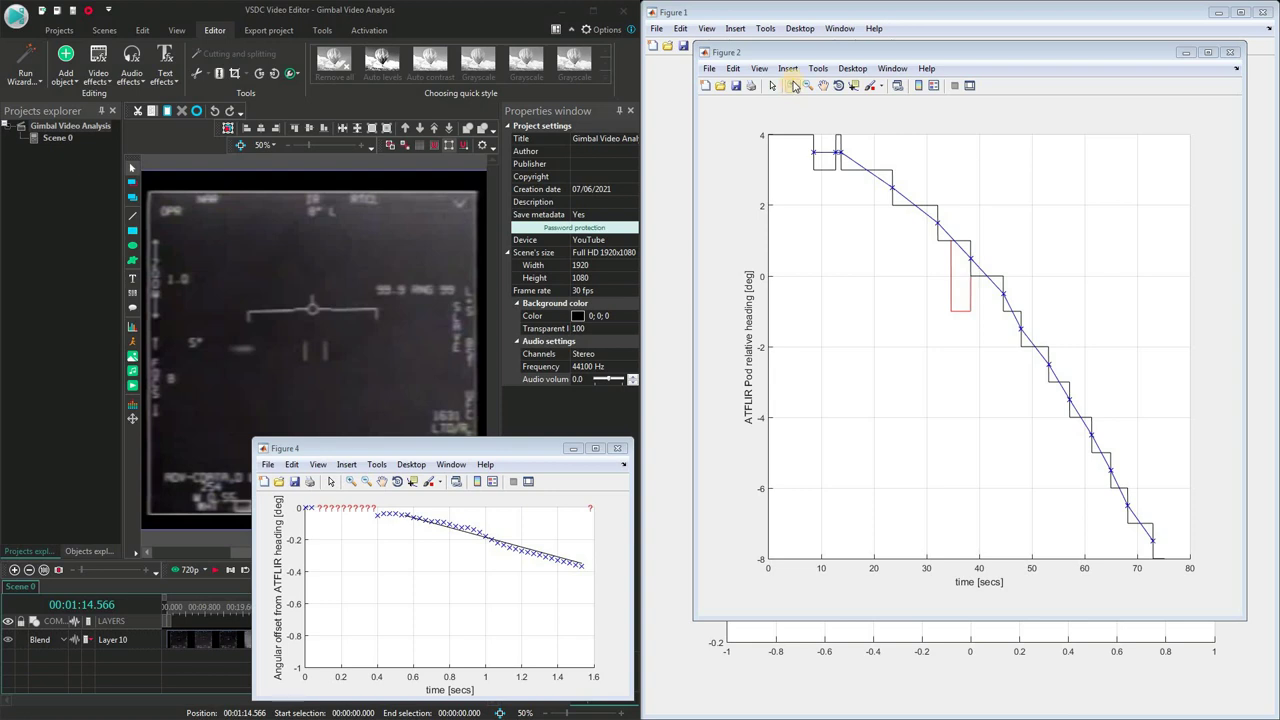
click(793, 86)
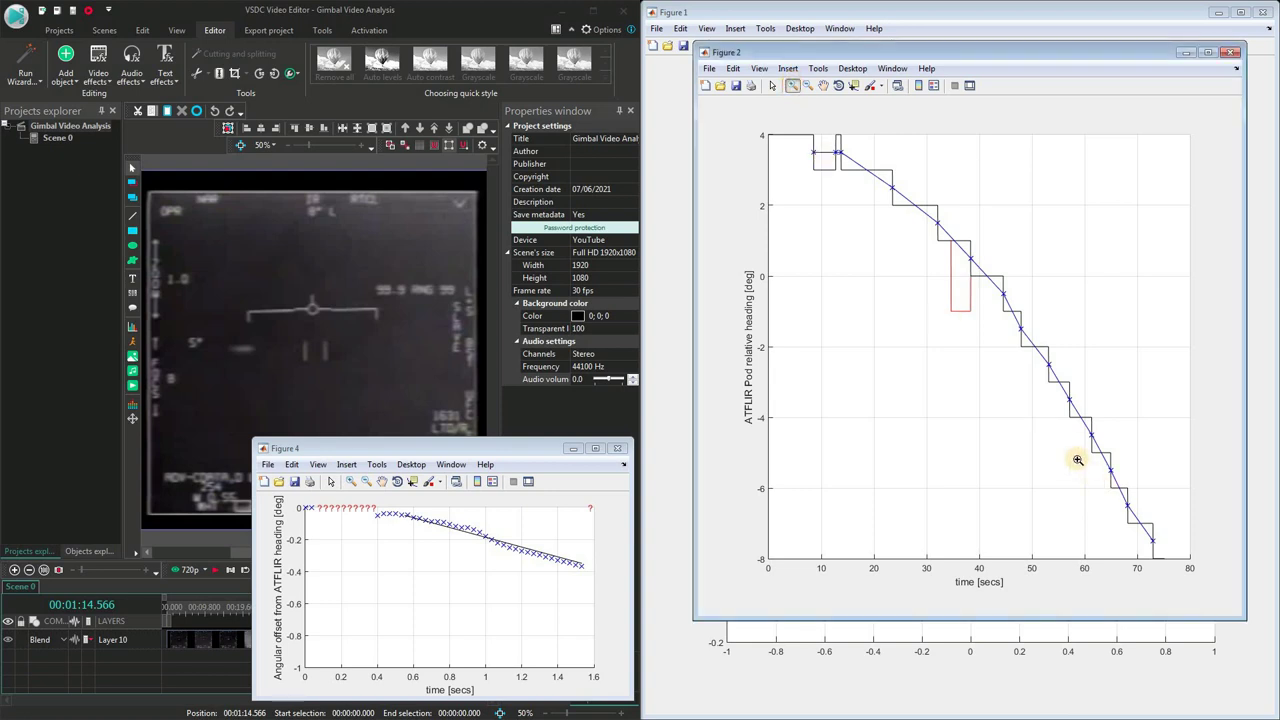
drag(1067, 438, 1182, 570)
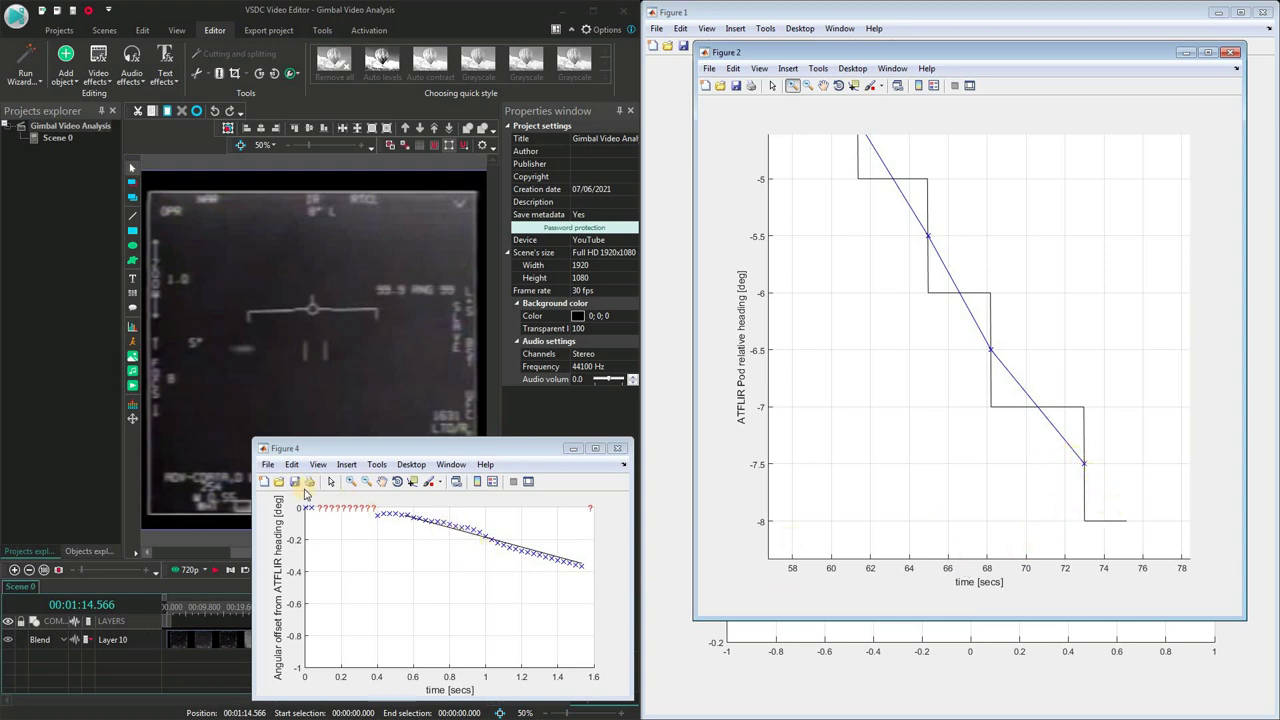
click(366, 534)
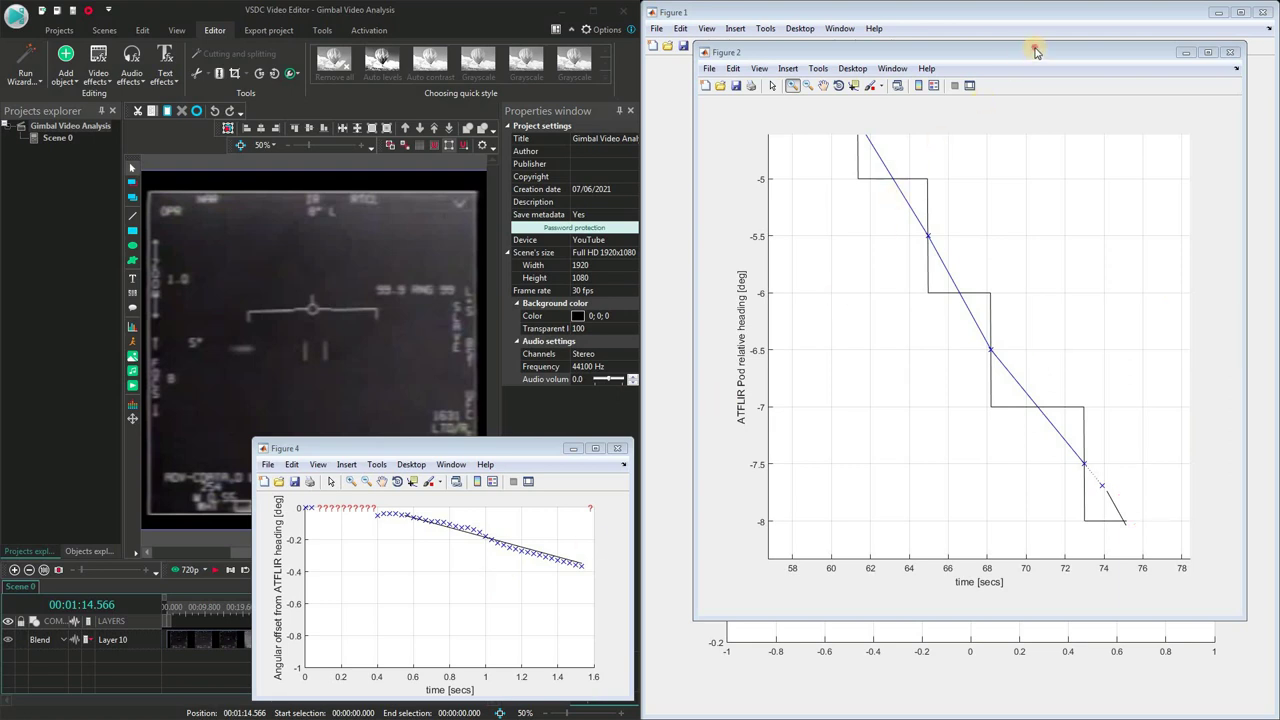
- Move and shrink the heading plot, then reset its axes to the full 0–80 s range
drag(1036, 52, 425, 20)
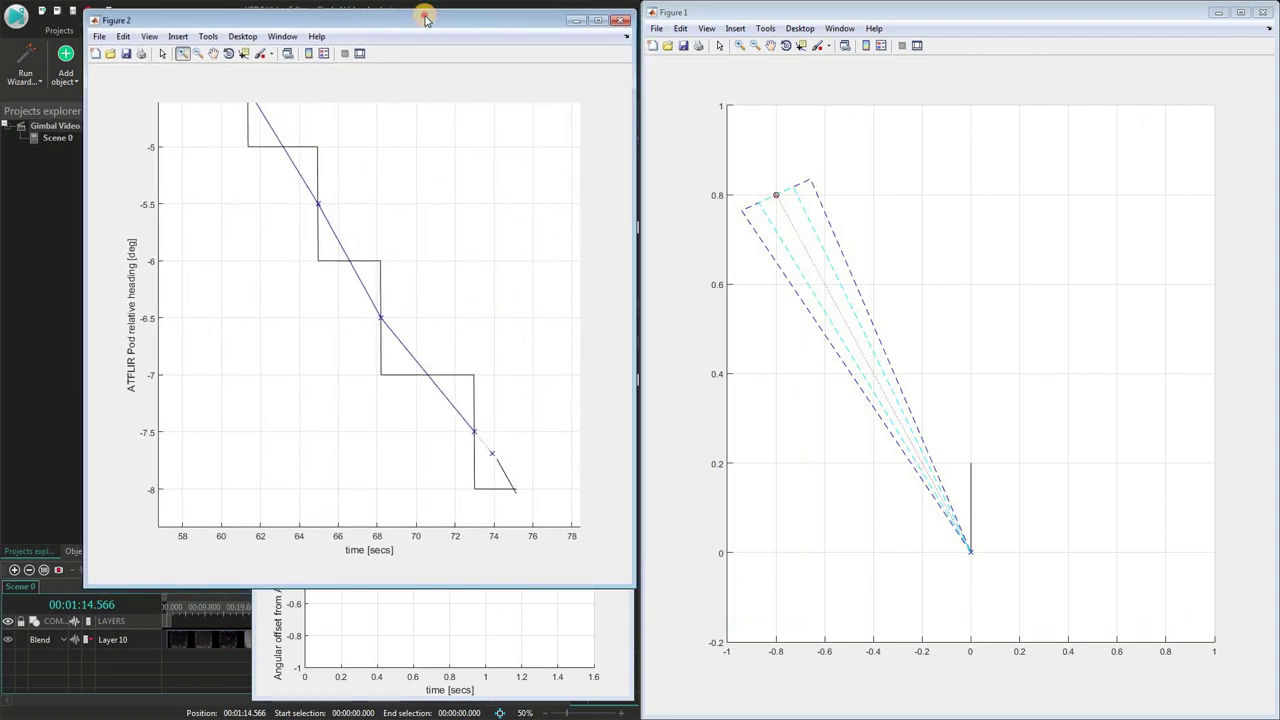
drag(632, 584, 576, 426)
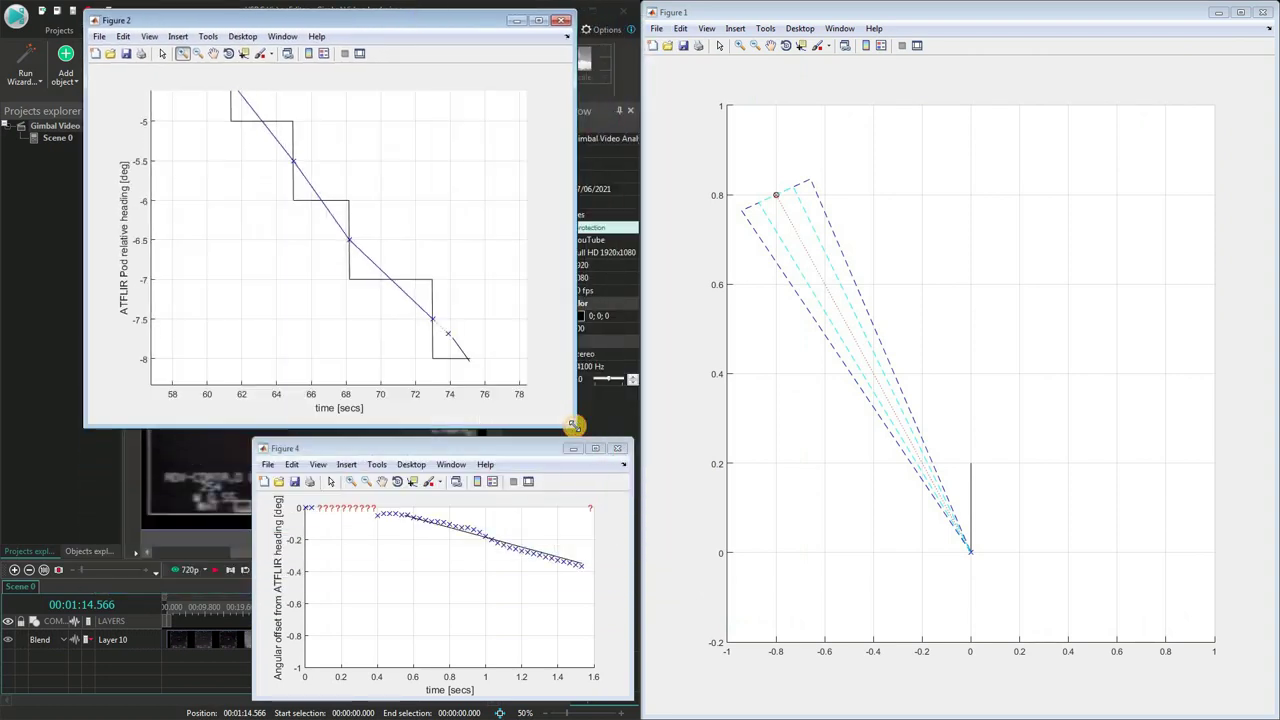
double_click(418, 224)
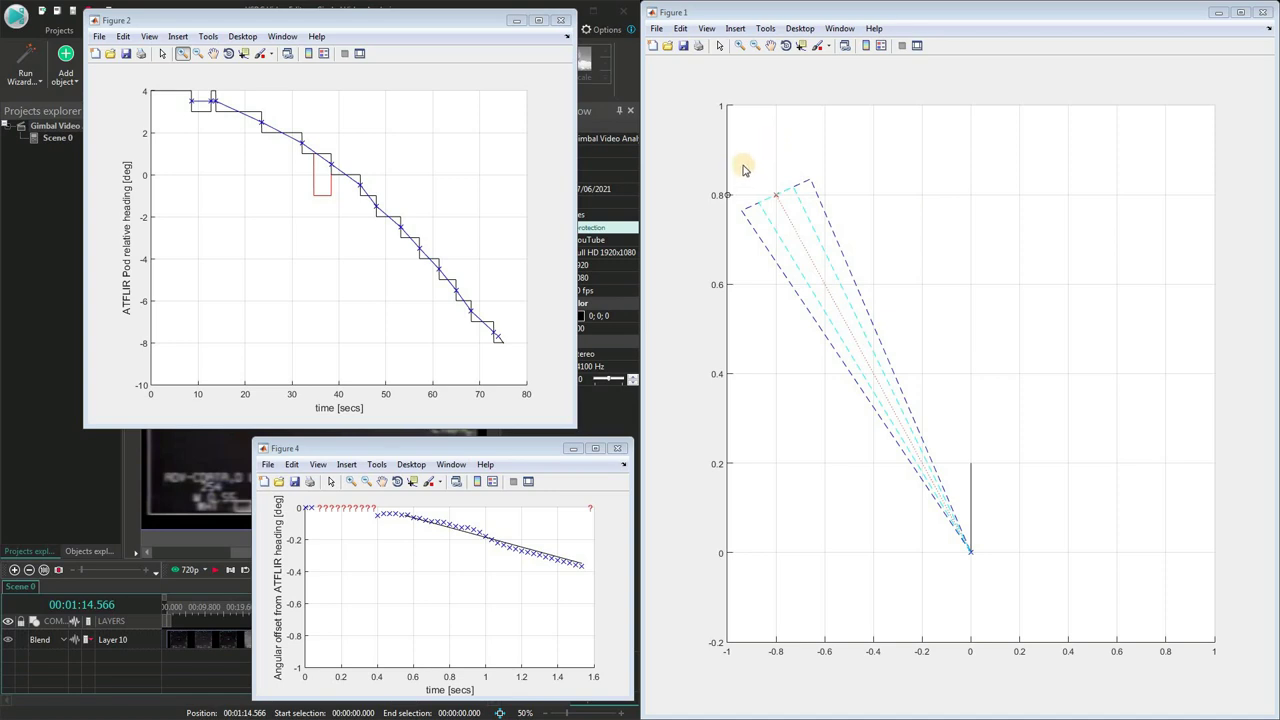
- Minimize the heading and angular-offset plots, then play the FLIR clip from 00:01:09.500
click(516, 21)
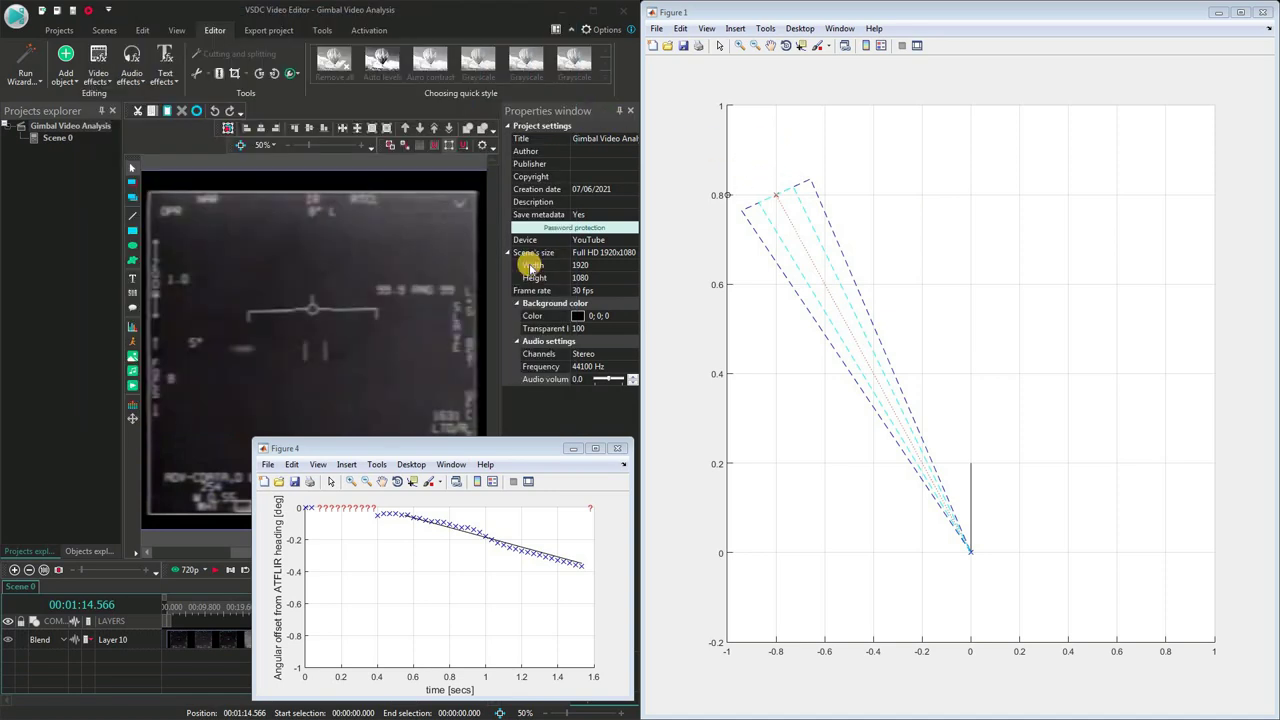
click(574, 450)
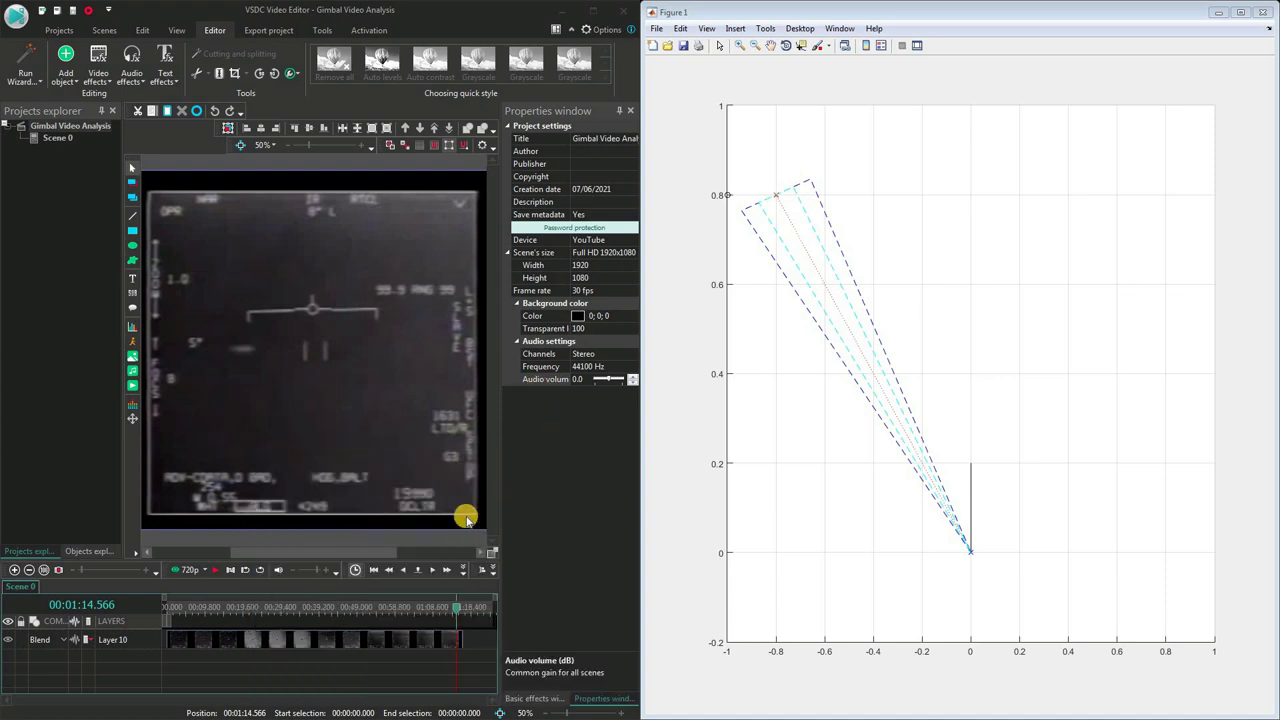
click(437, 612)
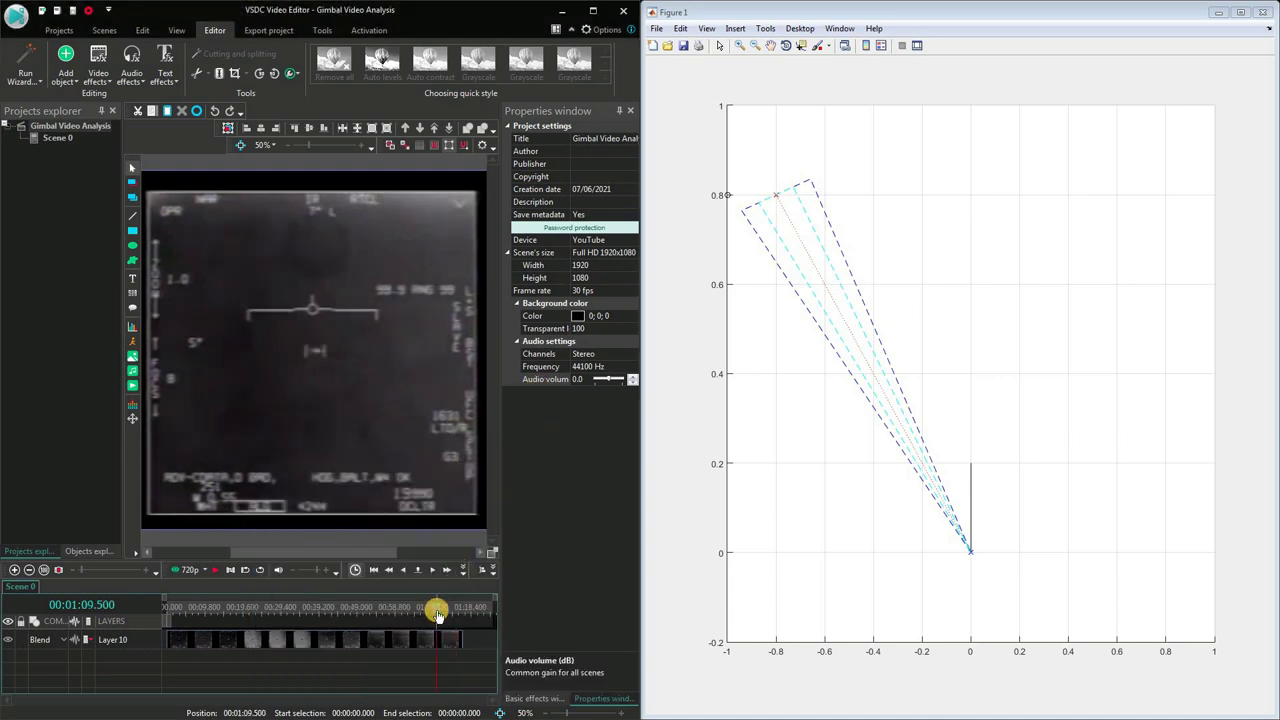
click(212, 570)
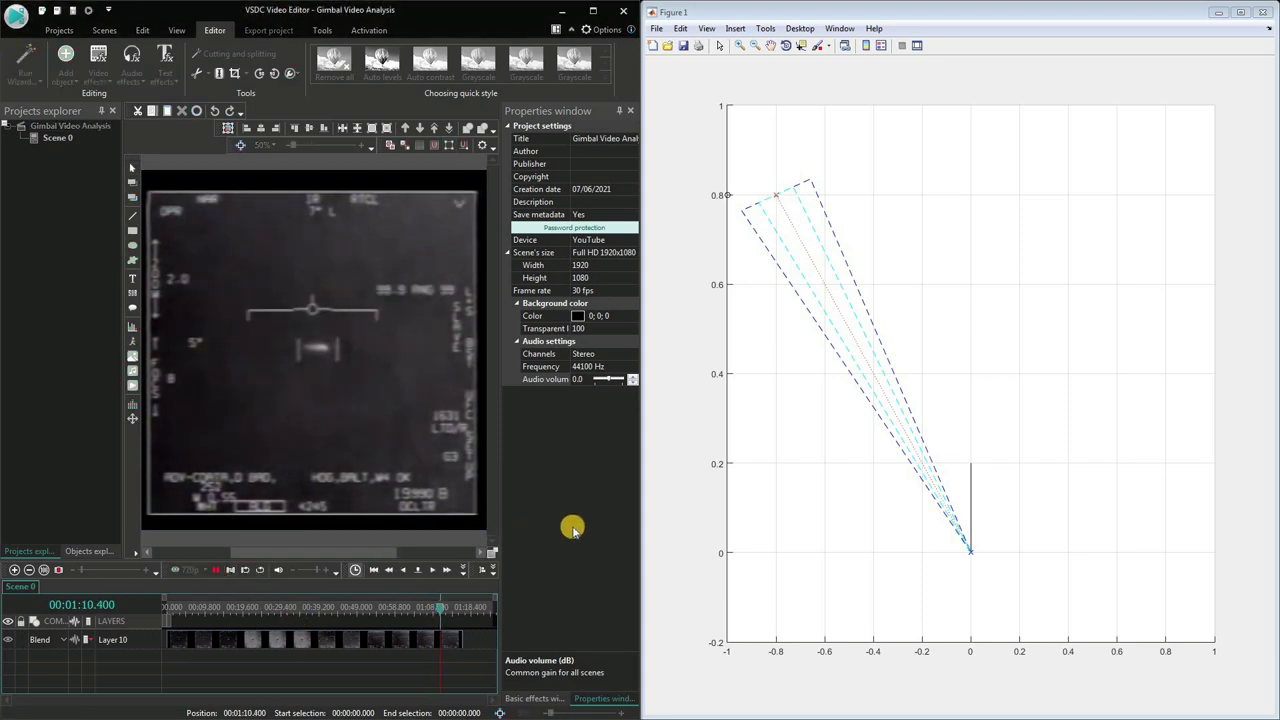